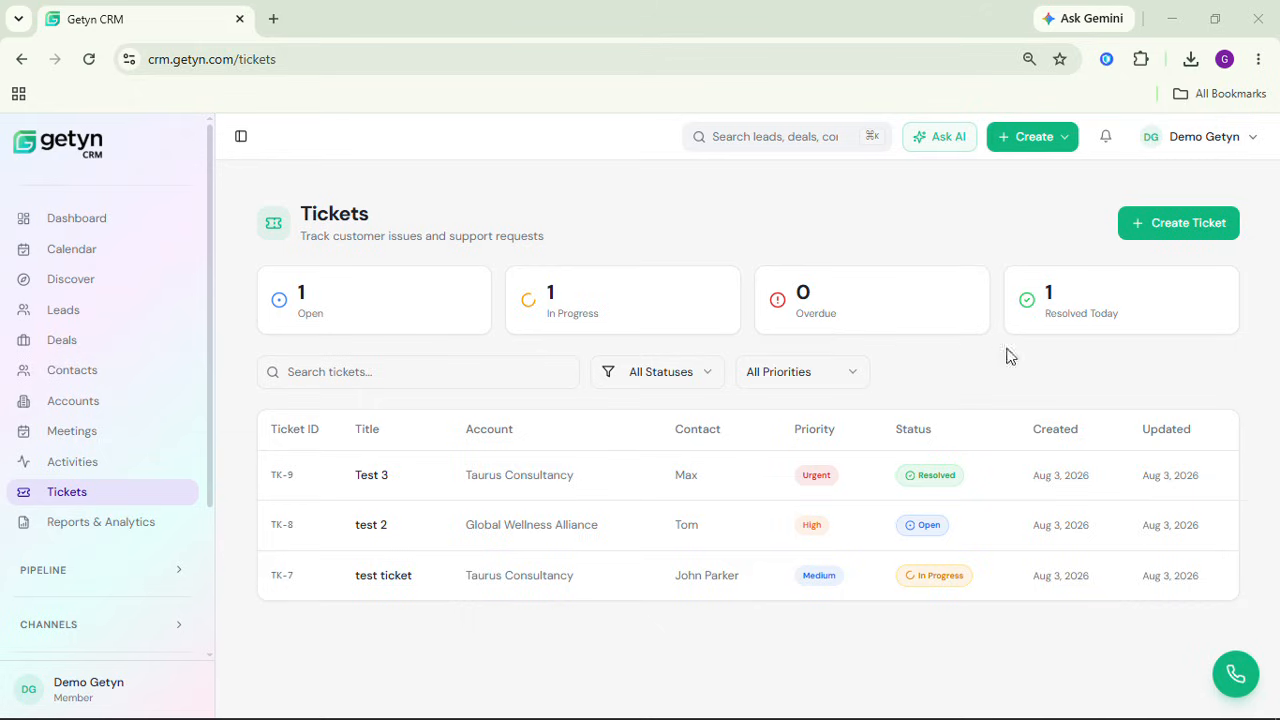
Start a new ticket titled "Test ticket 4" with the description "this is a test ticket"
left_click(1176, 228)
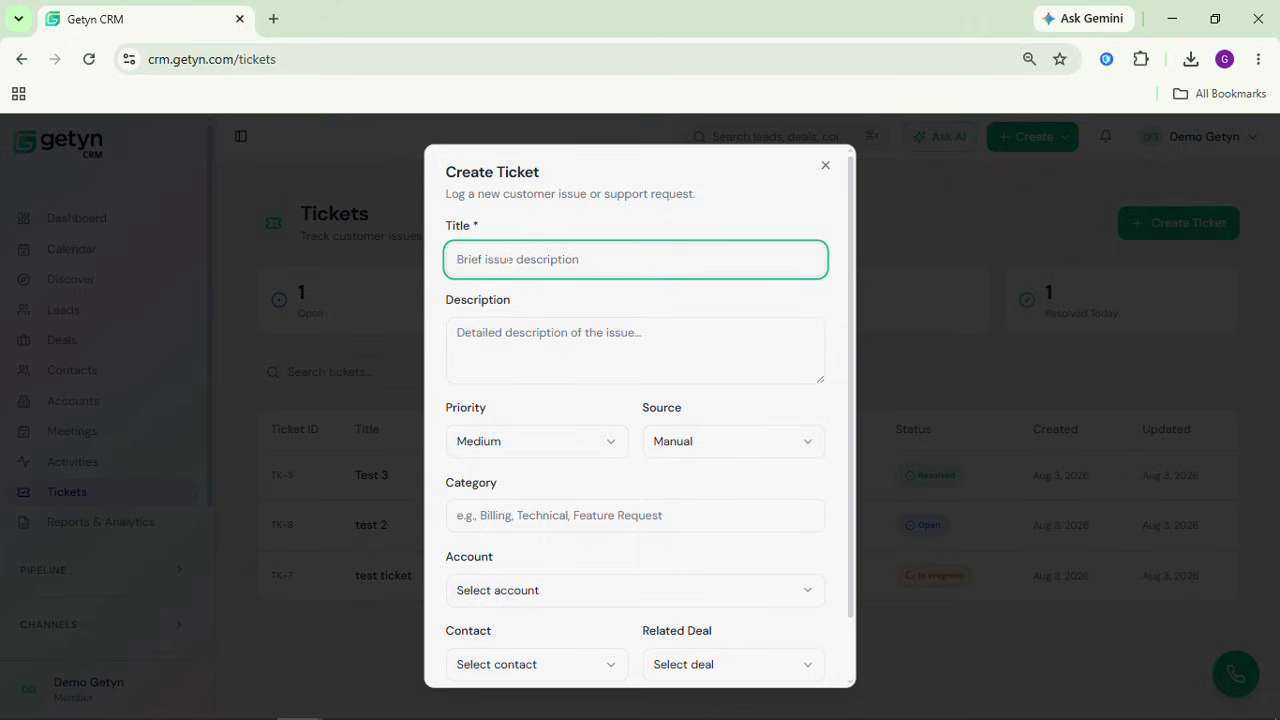
type("Test ticket 4")
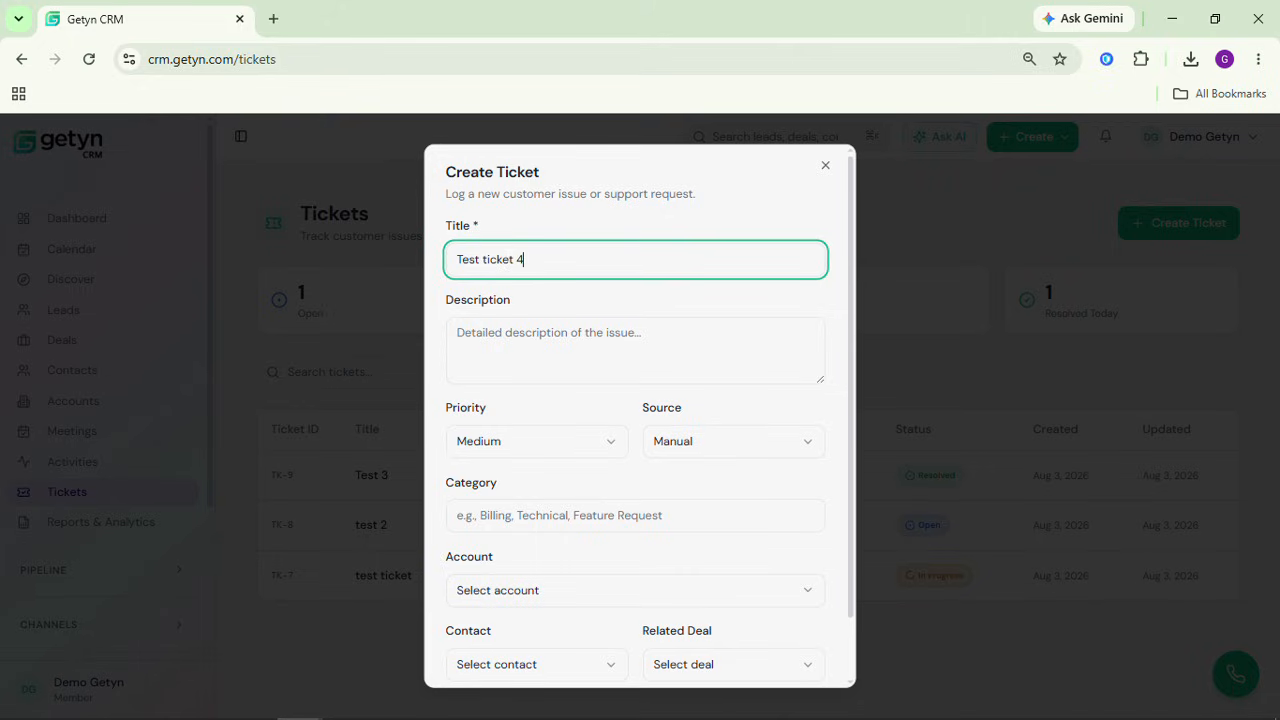
key("Tab")
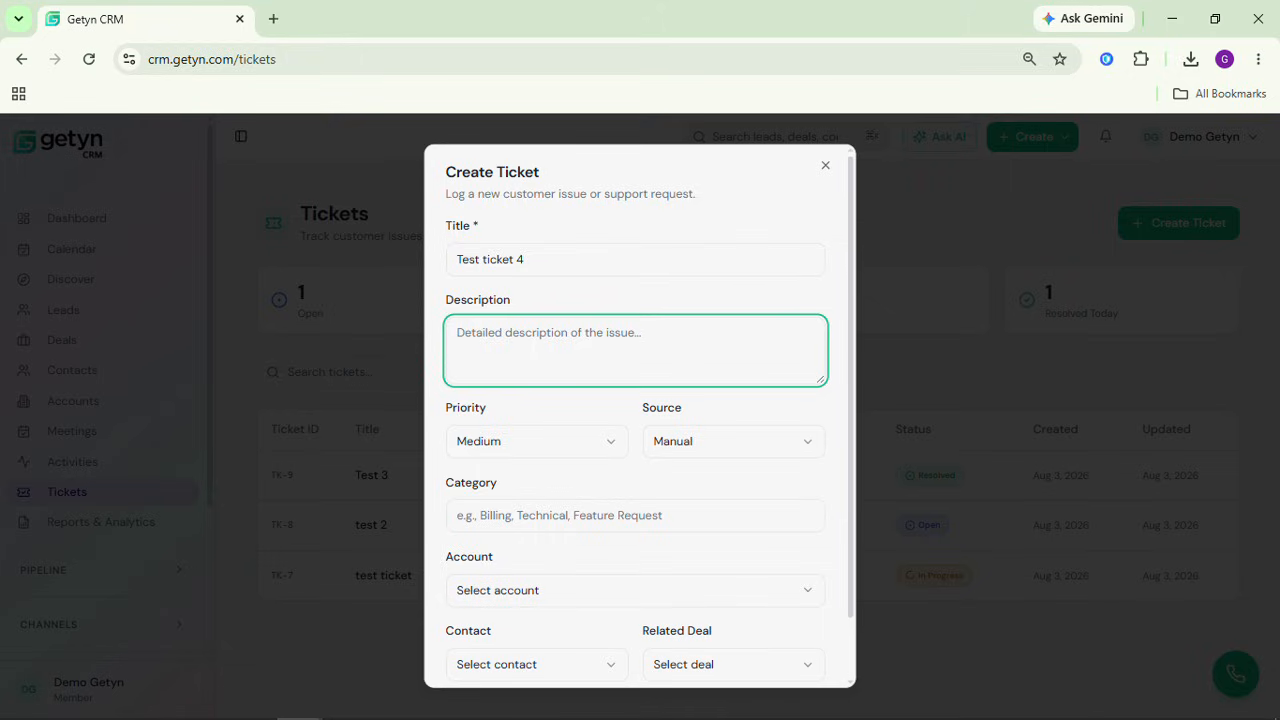
type("this is ")
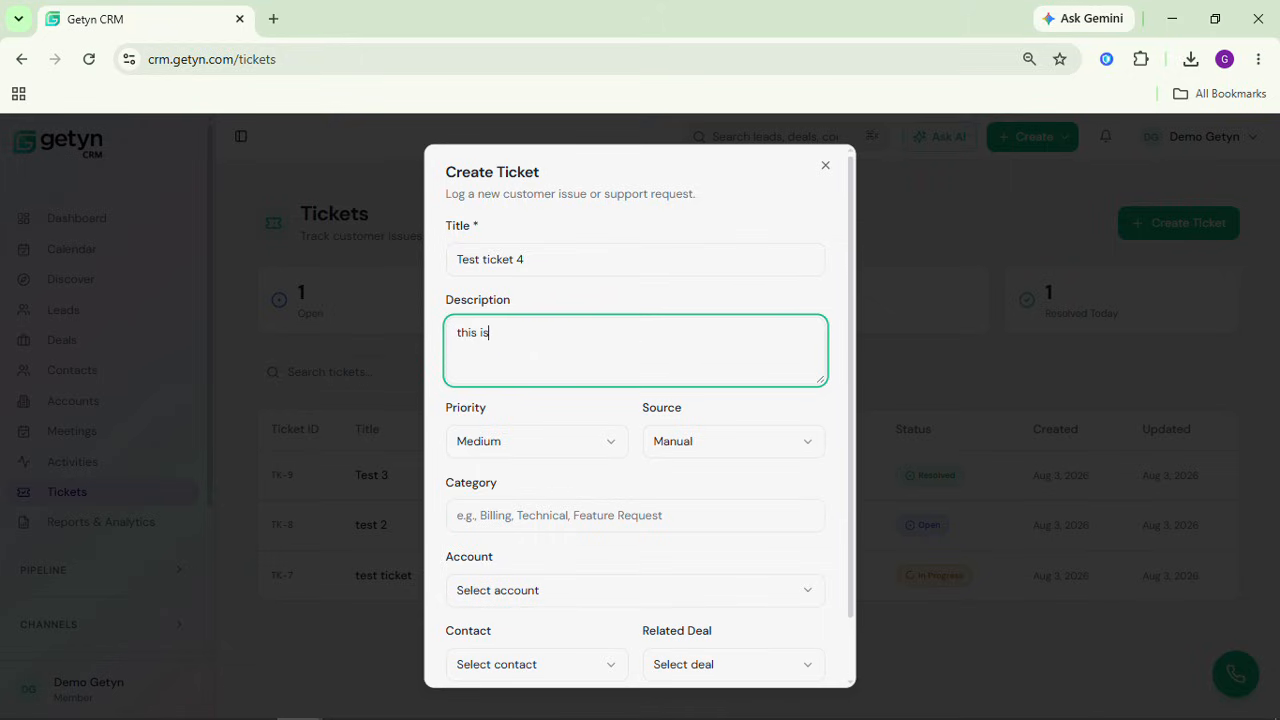
type("a test ticket")
Set the new ticket's priority to High and keep Manual as its source
left_click(613, 452)
left_click(517, 531)
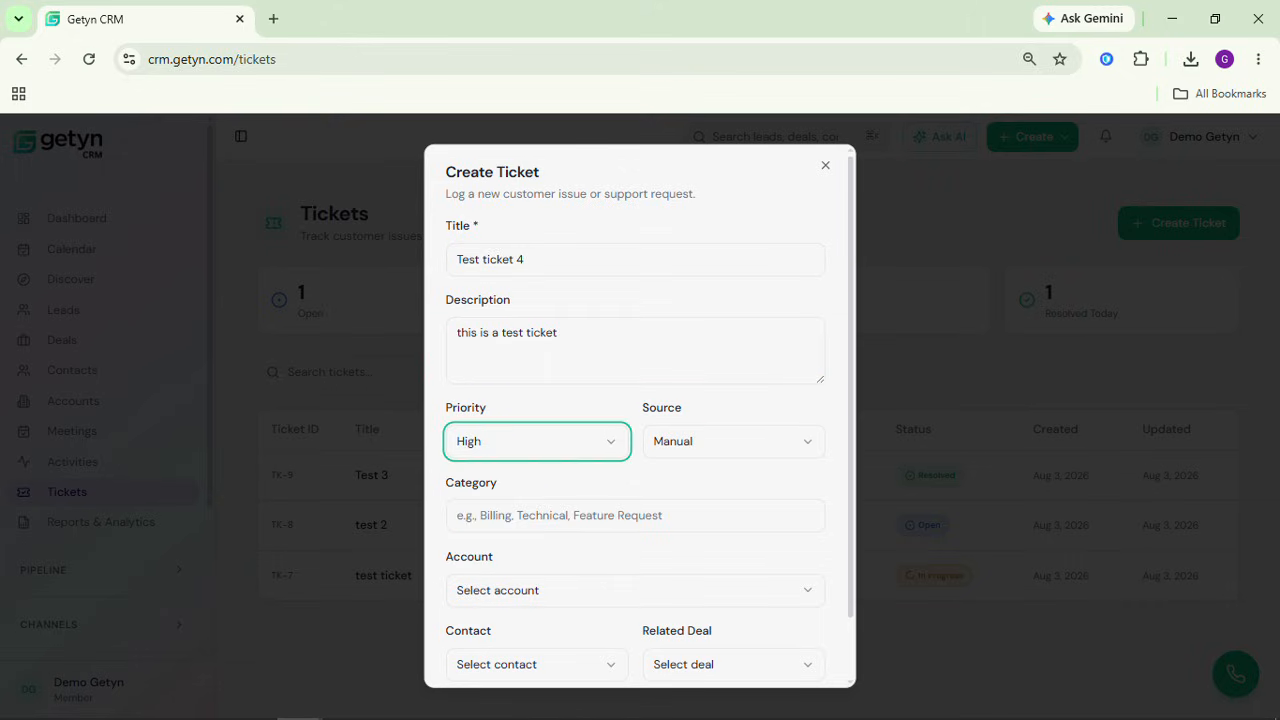
left_click(805, 445)
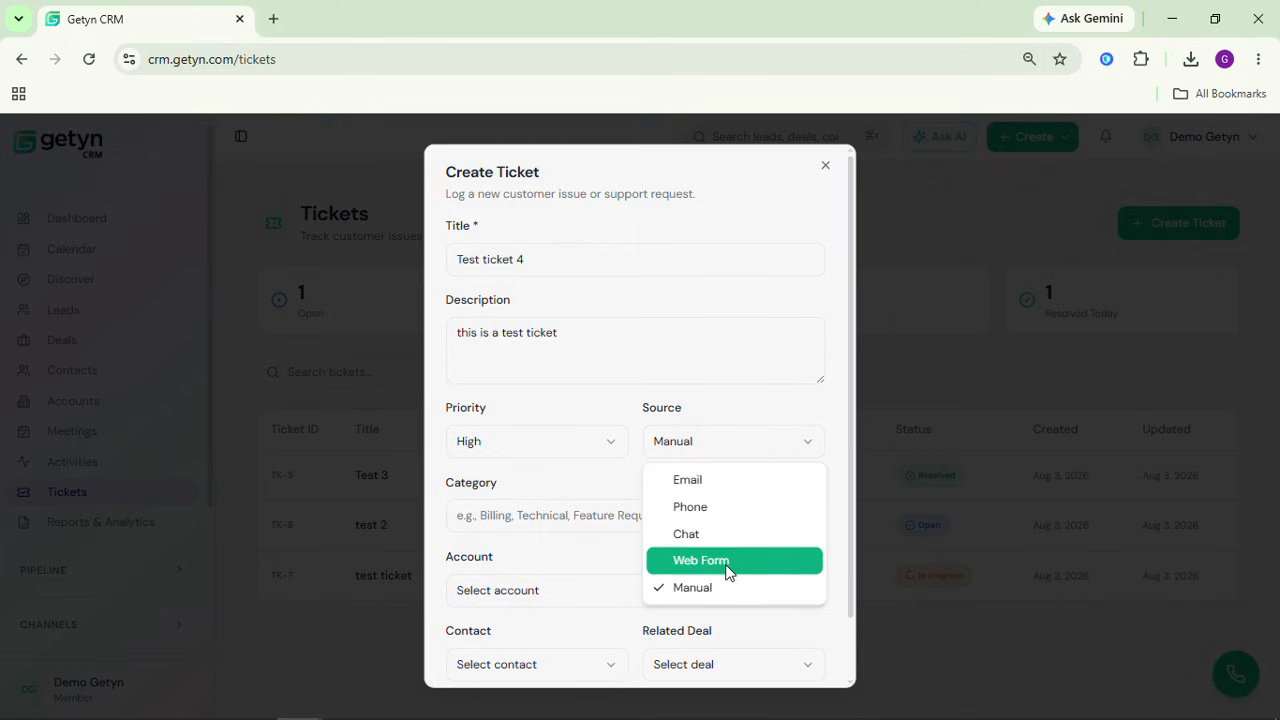
left_click(613, 556)
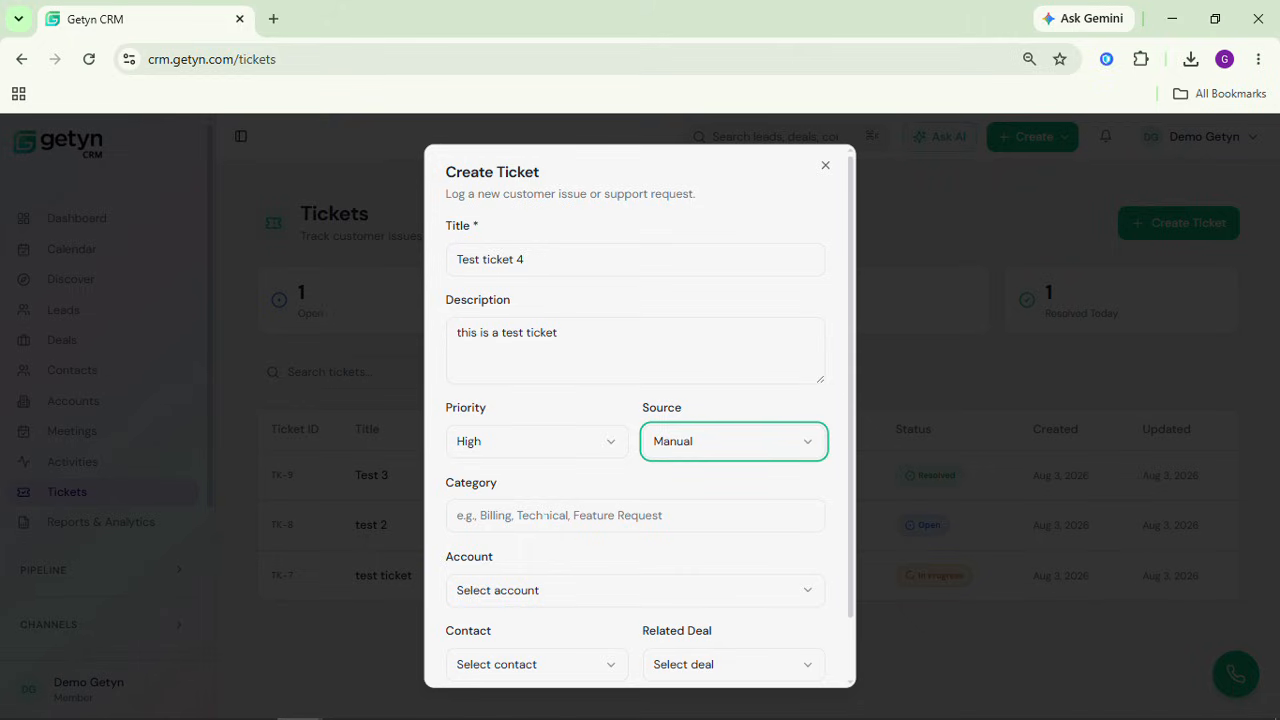
Enter "testing" as the new ticket's category
left_click(543, 515)
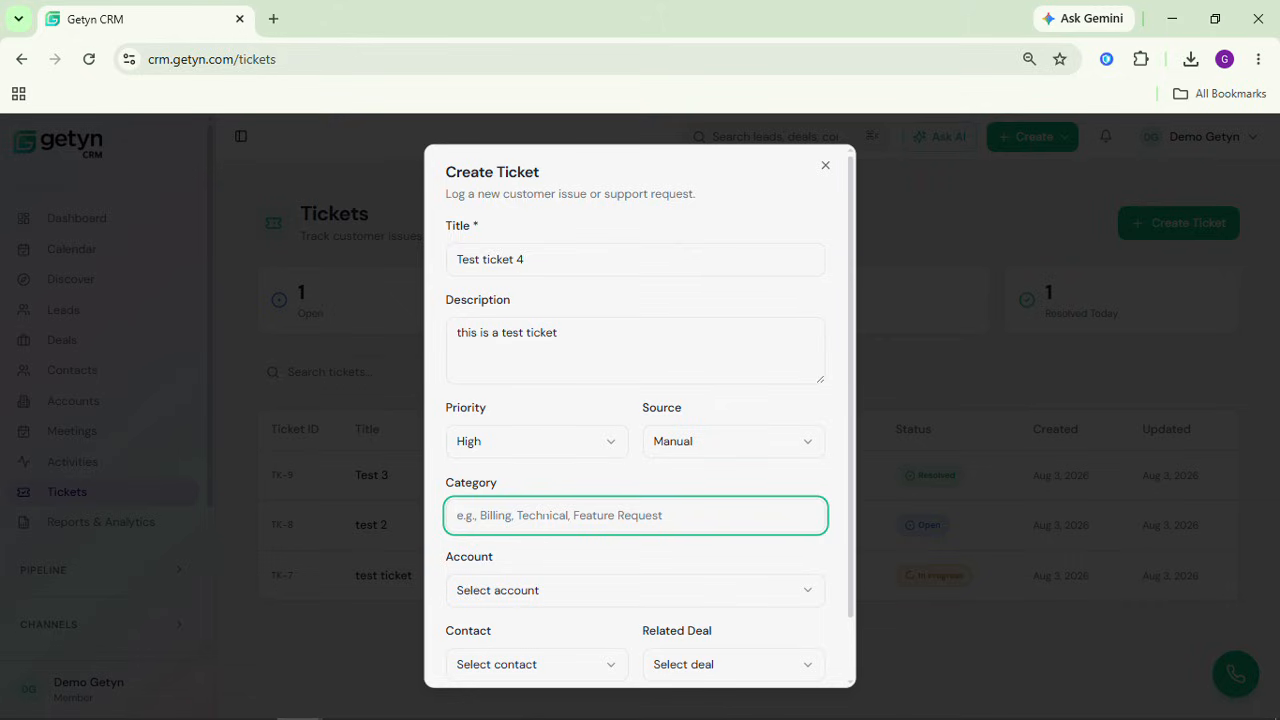
type("t4e")
key("BackSpace")
key("BackSpace")
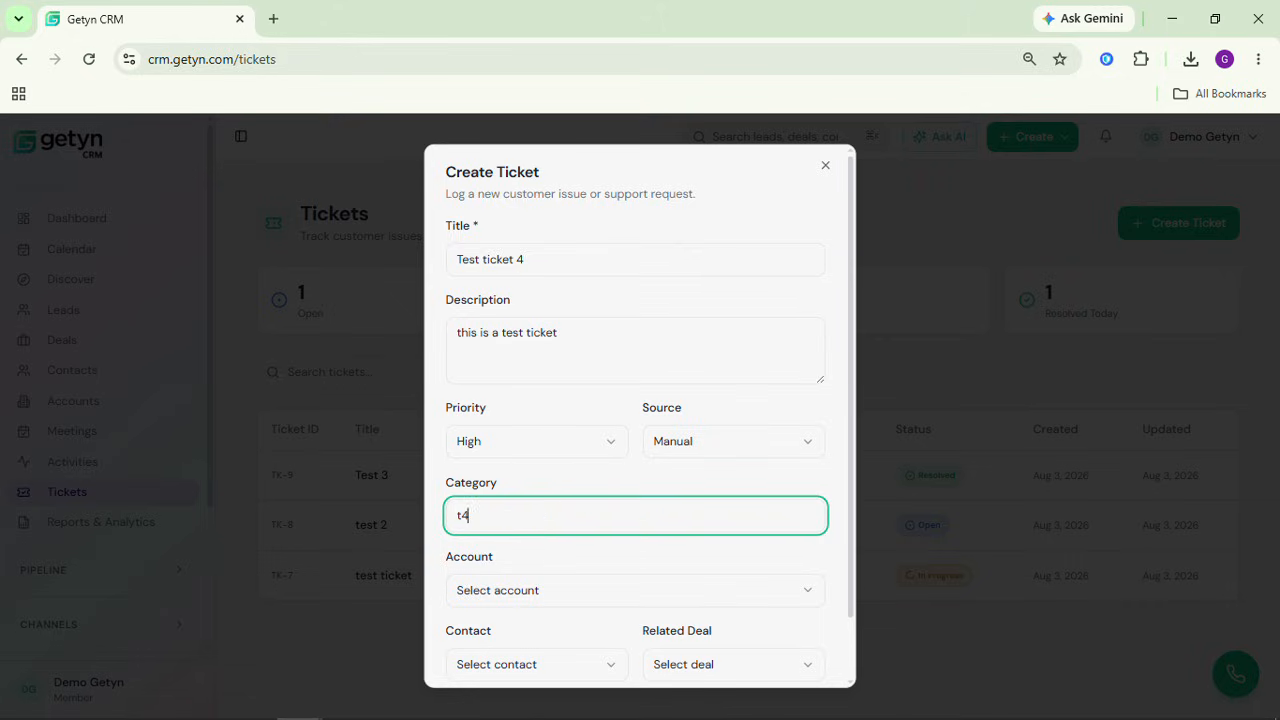
type("esting")
left_click(572, 565)
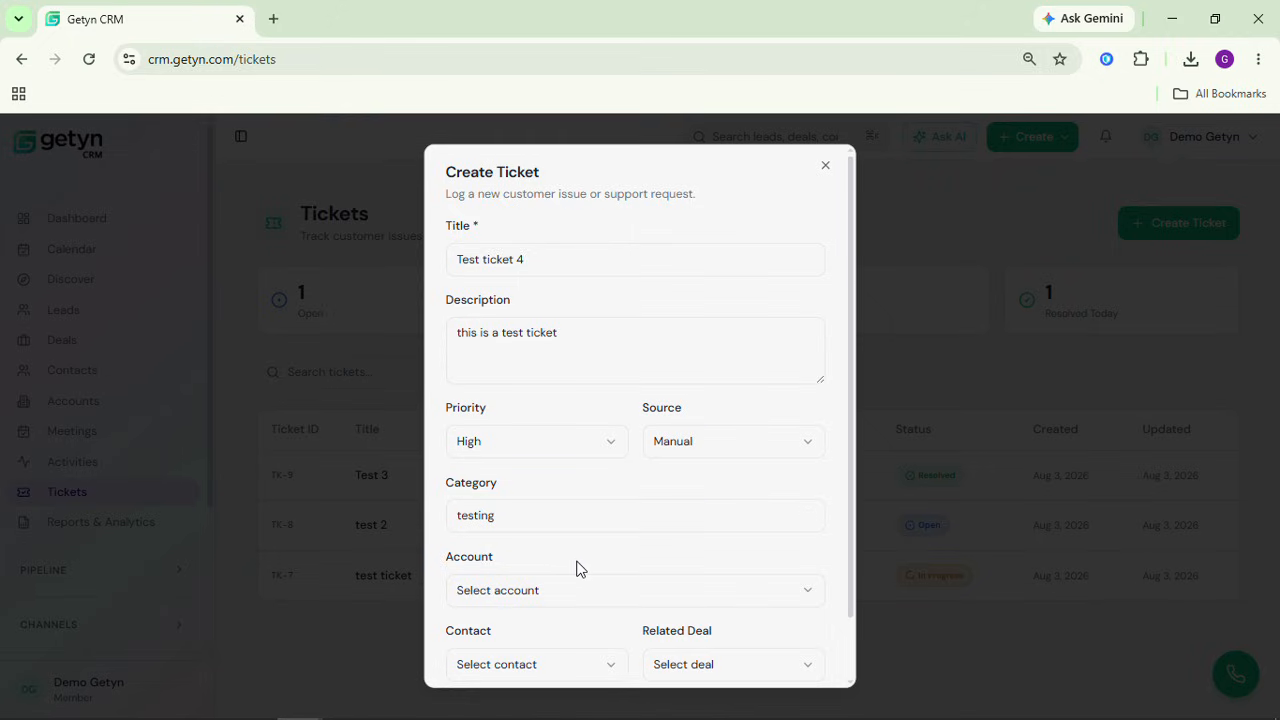
Link the new ticket to the Taurus Consultancy account and choose the contact with the full name used on TK-7
scroll(610, 552, "down", 2)
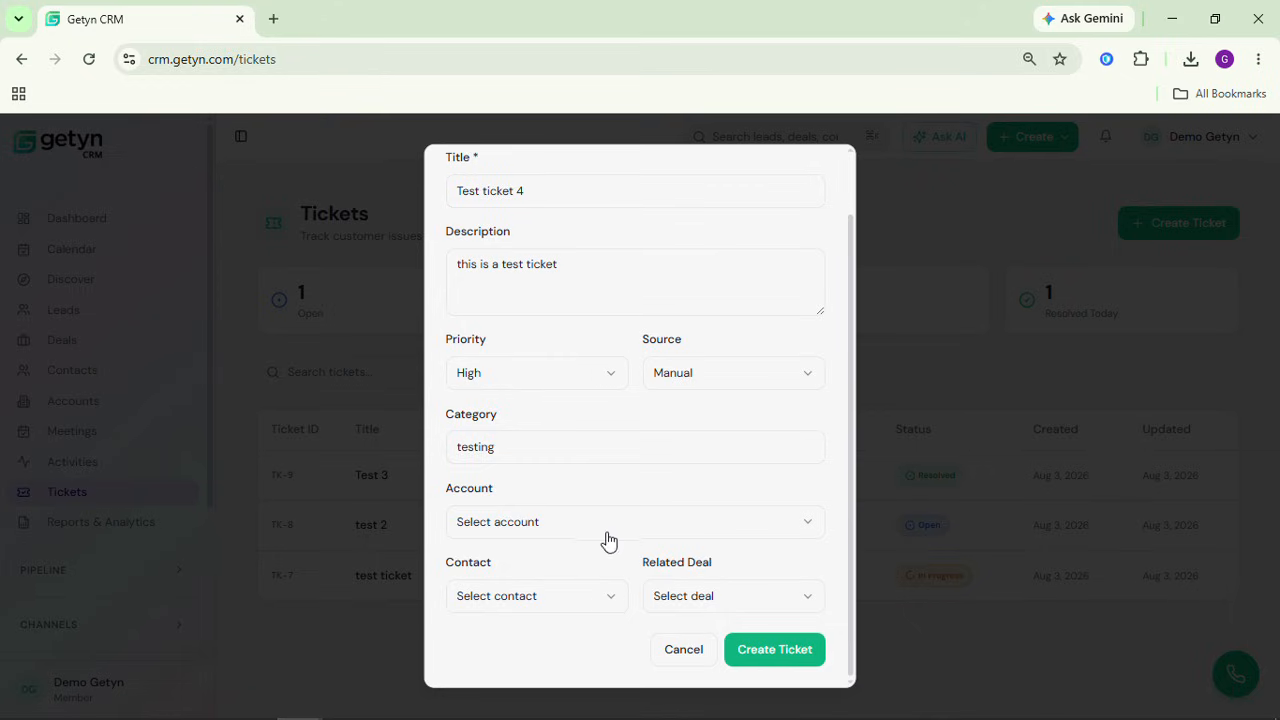
left_click(794, 522)
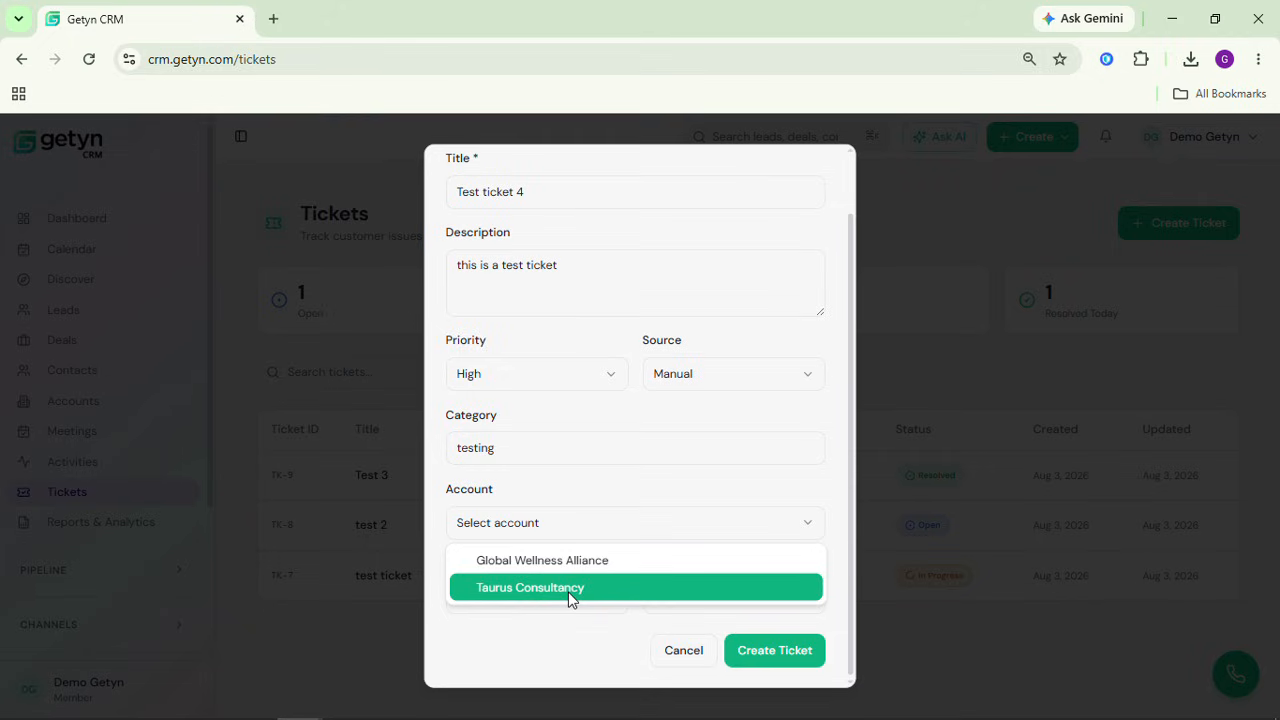
left_click(572, 590)
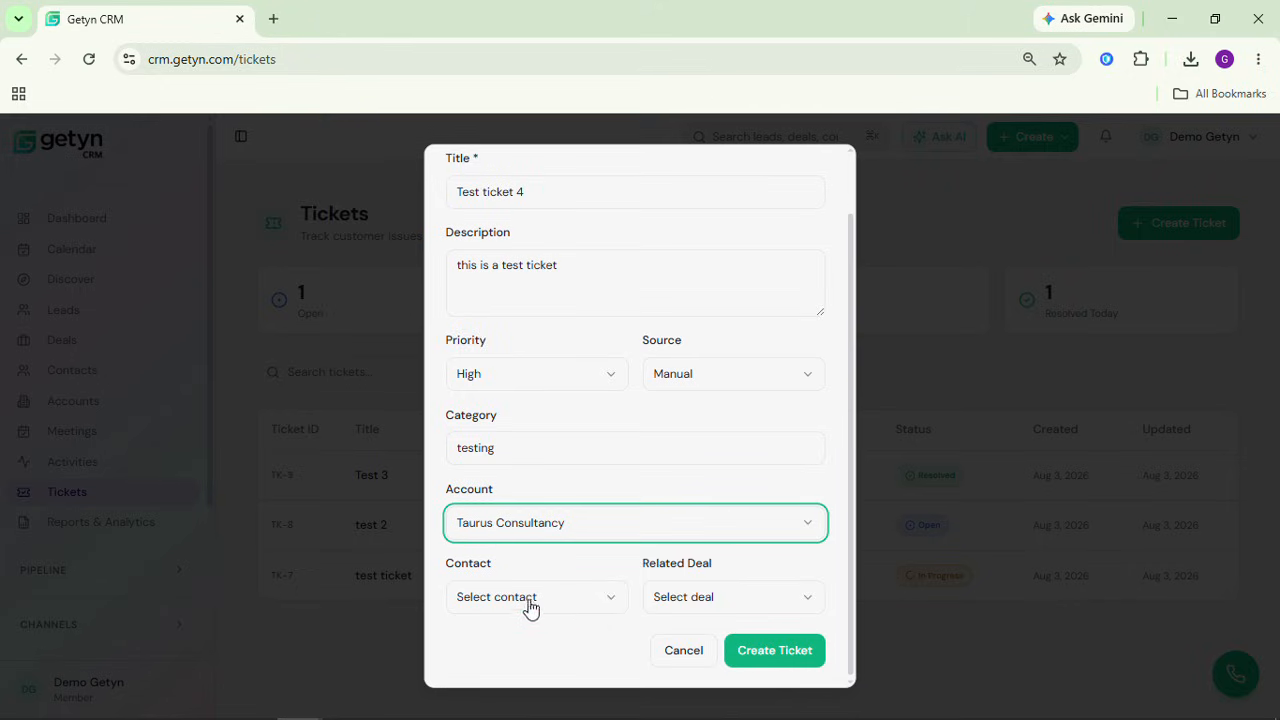
left_click(604, 610)
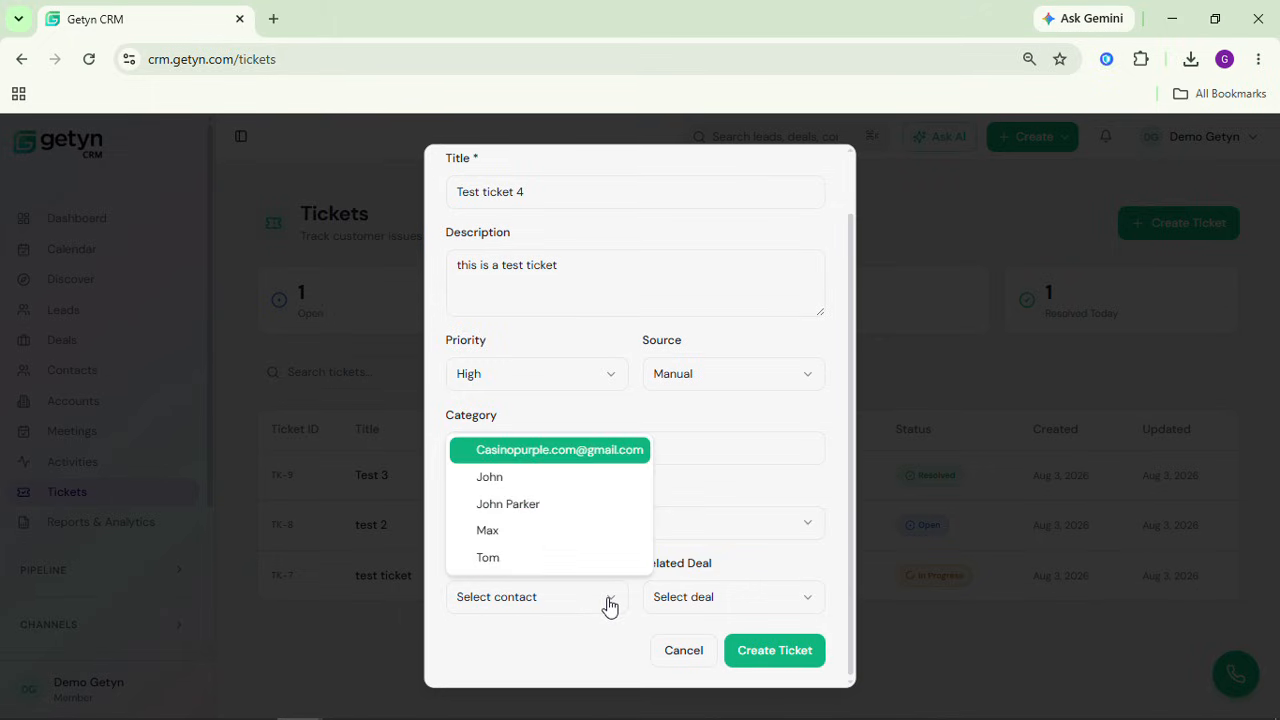
left_click(508, 516)
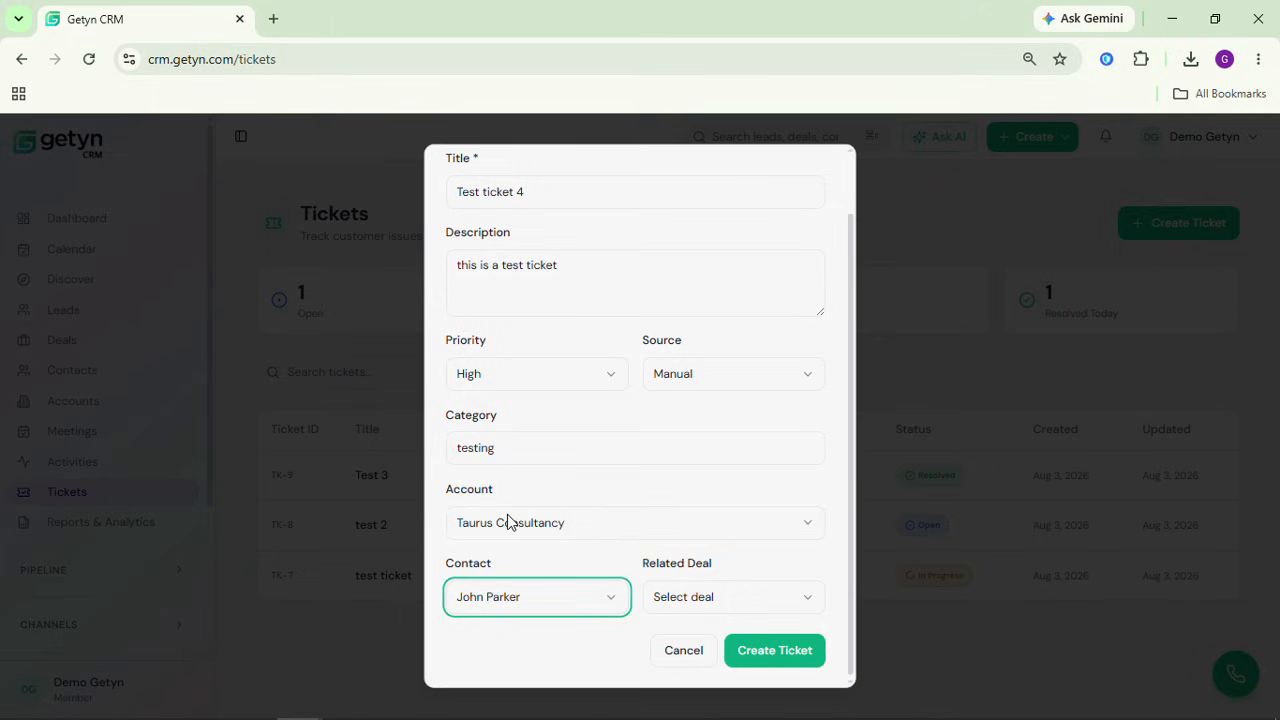
Choose the related deal named after the selected contact and create the ticket
left_click(805, 596)
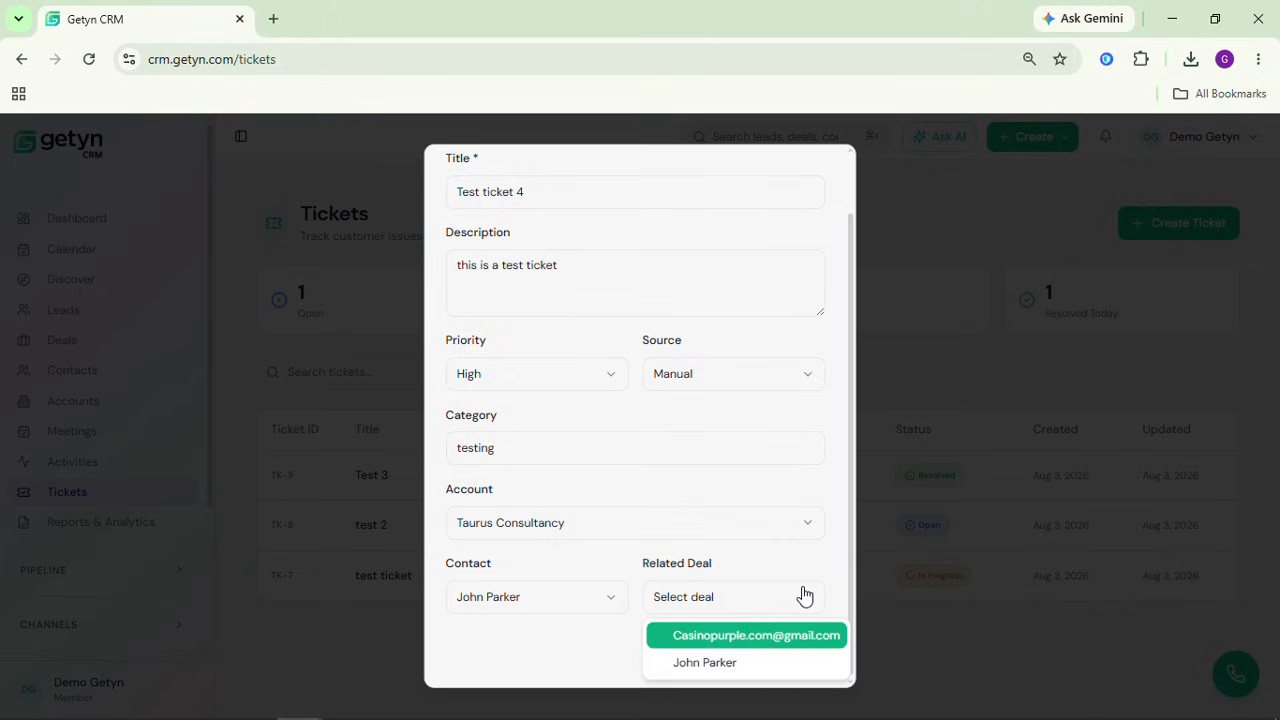
left_click(731, 656)
left_click(760, 646)
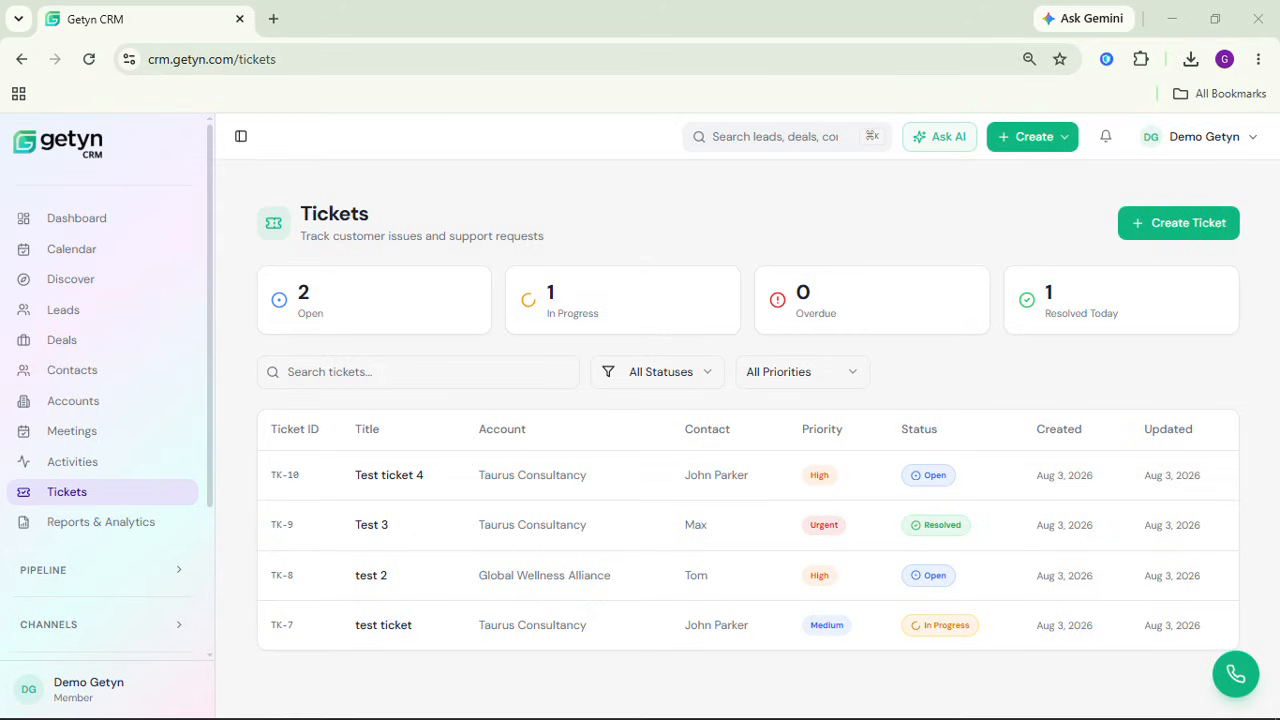
View the available status filter options for the ticket list, leaving it on All Statuses
left_click(299, 719)
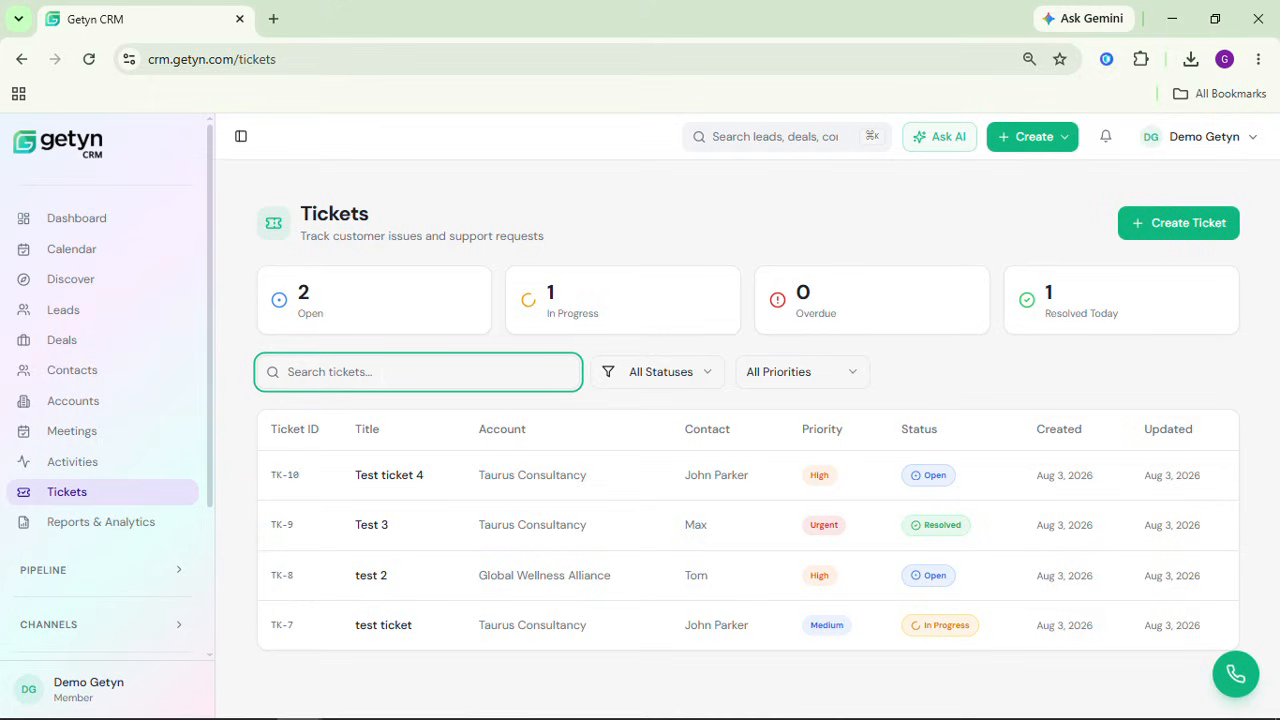
left_click(708, 375)
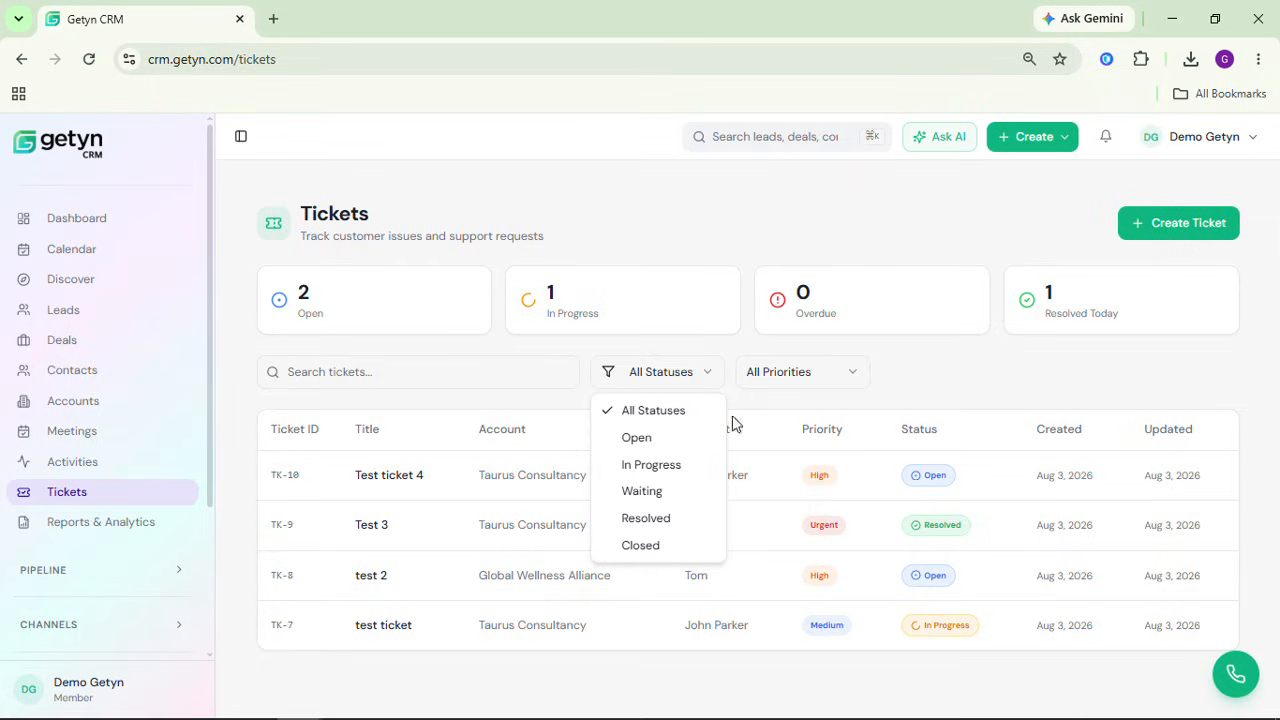
left_click(800, 389)
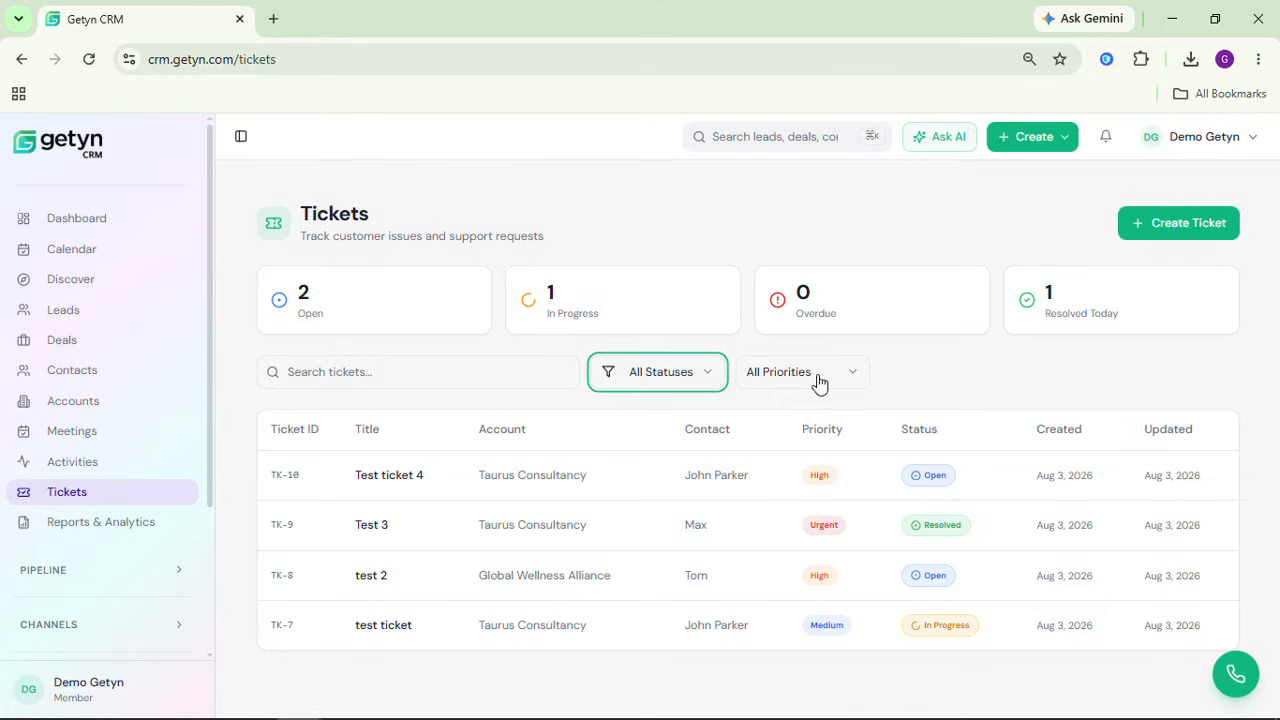
Filter the ticket list by Medium priority and reset the filter to All Priorities
left_click(838, 375)
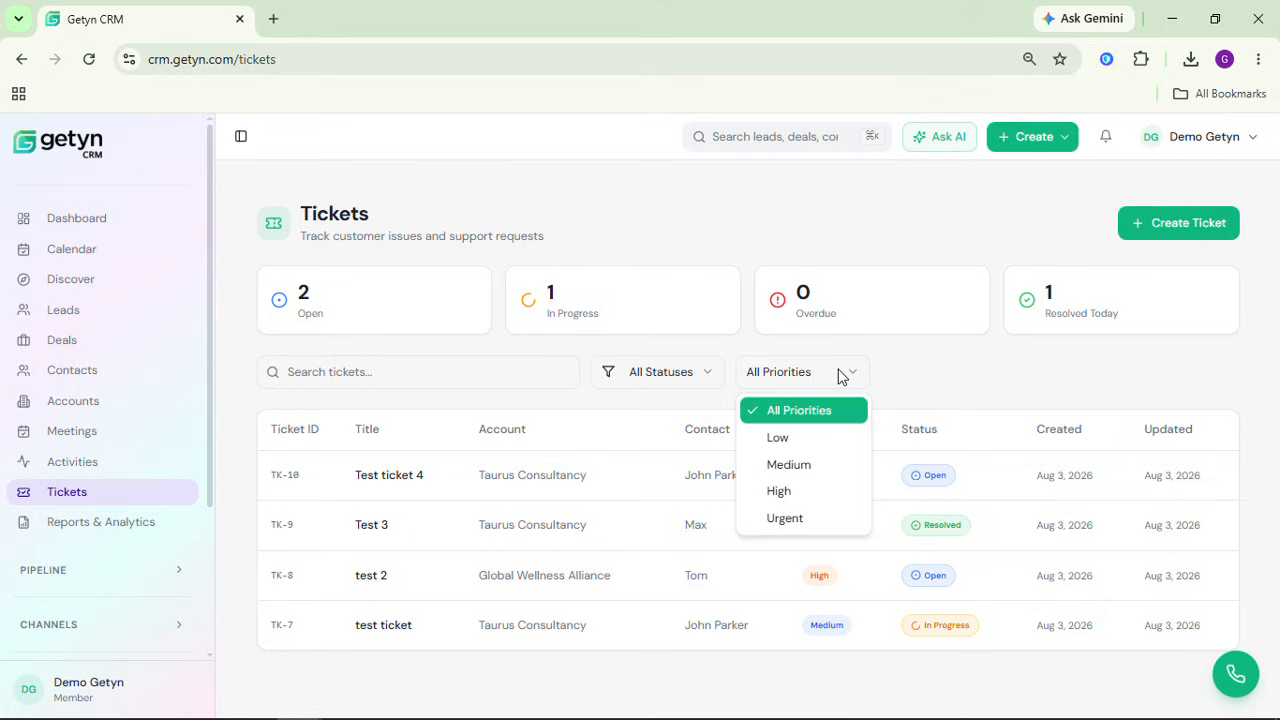
left_click(815, 470)
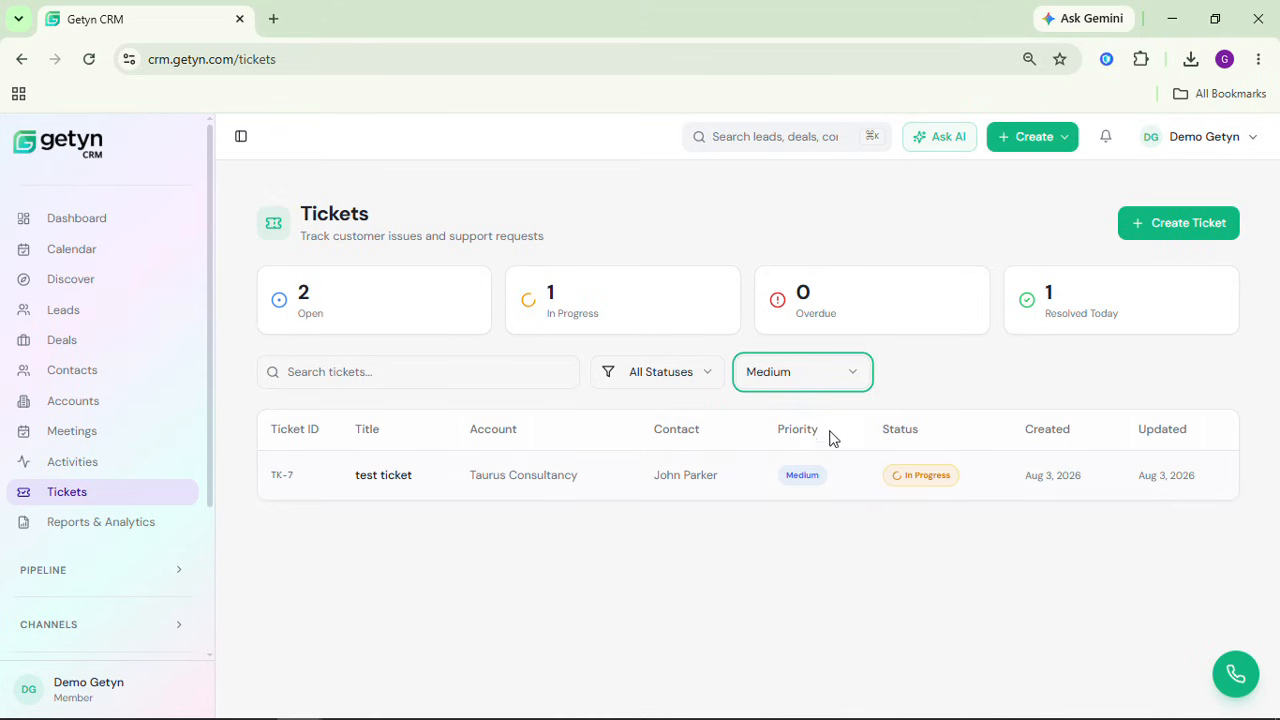
left_click(848, 372)
left_click(797, 411)
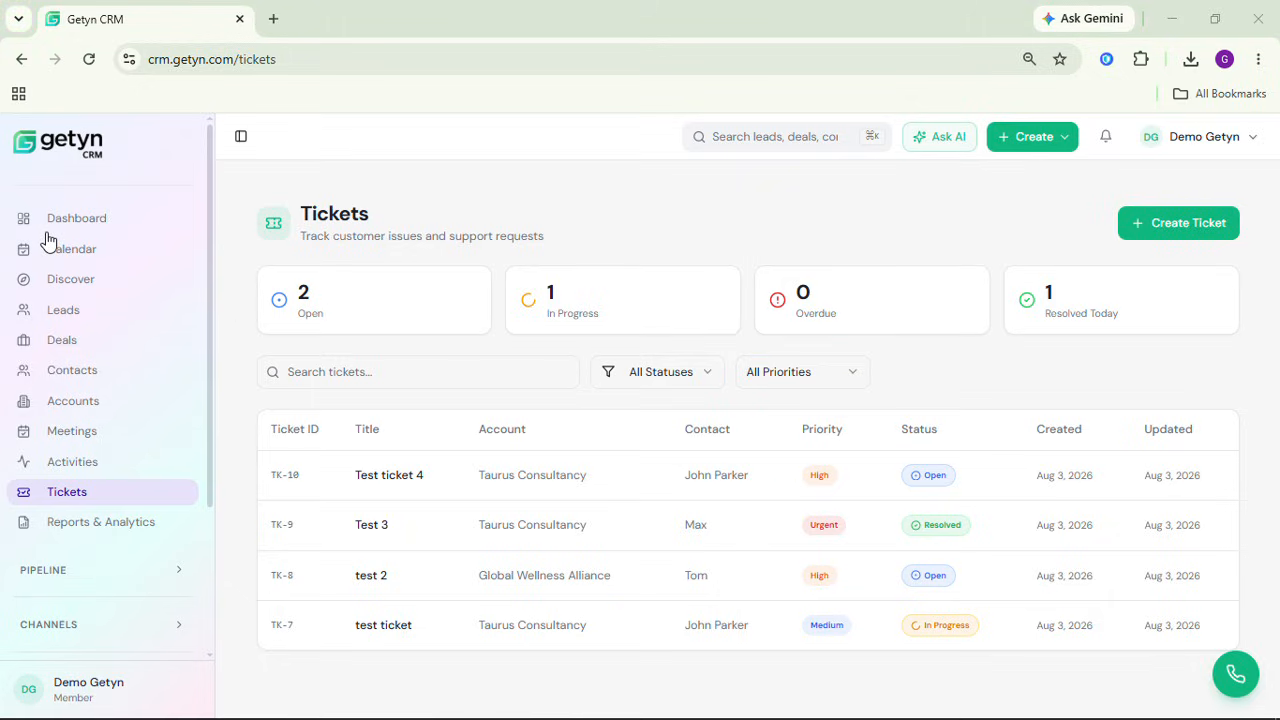
Open the Test 3 ticket and review its description, status, priority, linked records and metrics
right_click(366, 528)
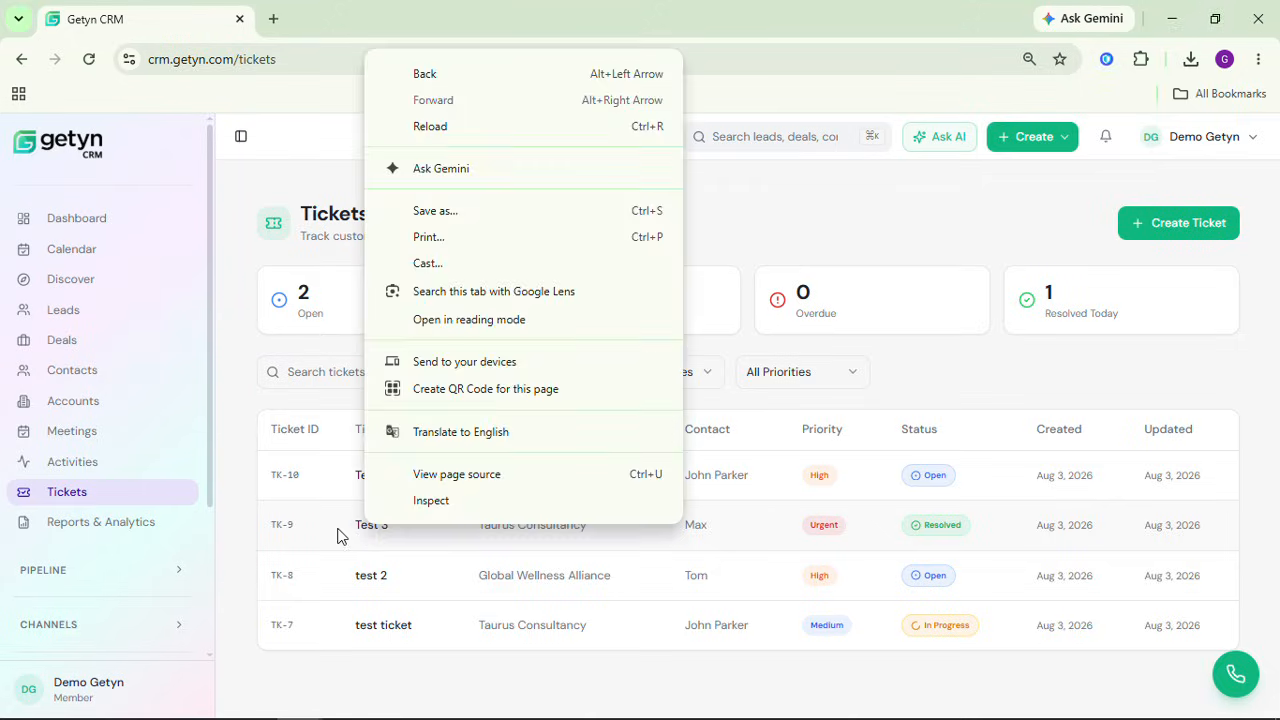
left_click(336, 527)
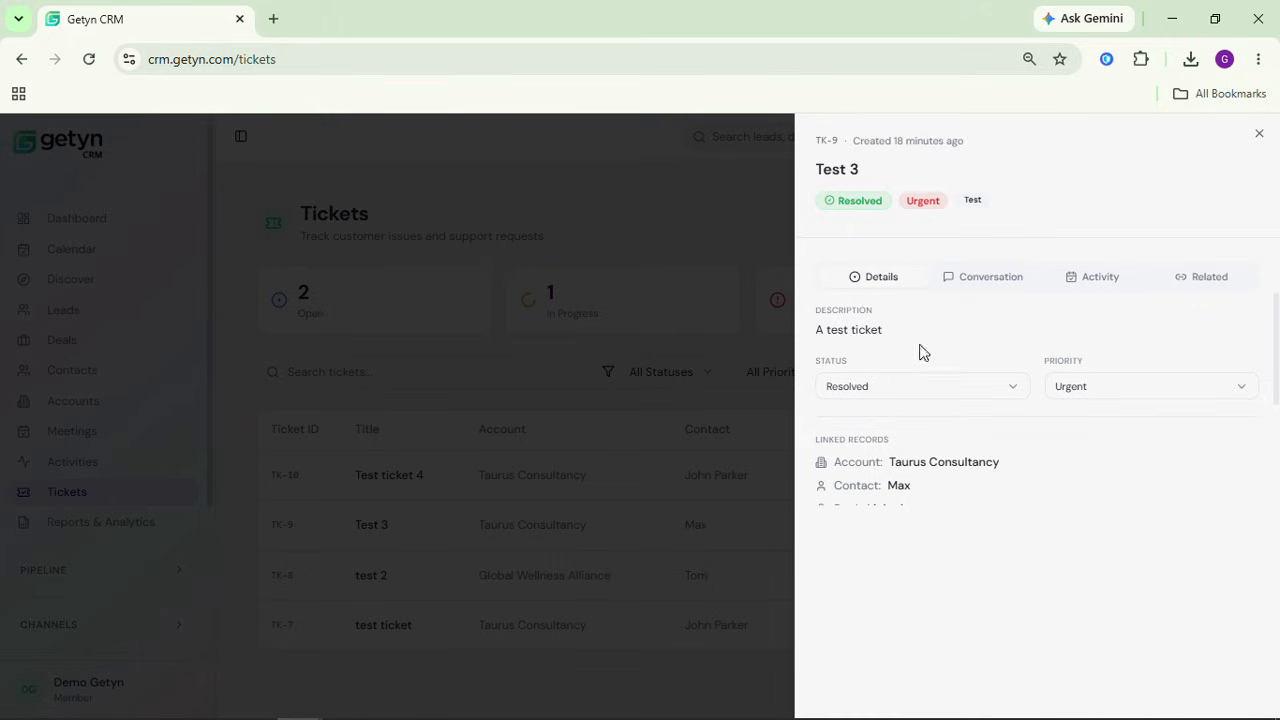
scroll(937, 366, "down", 2)
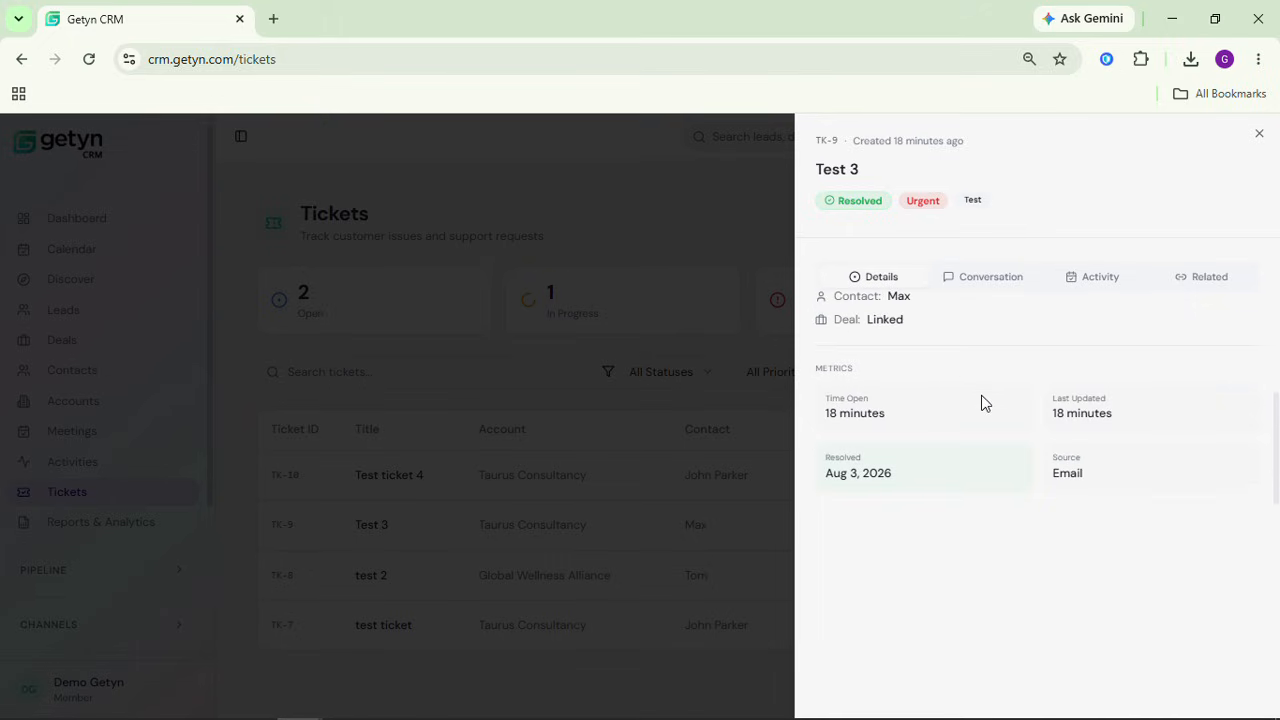
scroll(982, 403, "up", 1)
scroll(982, 403, "up", 1)
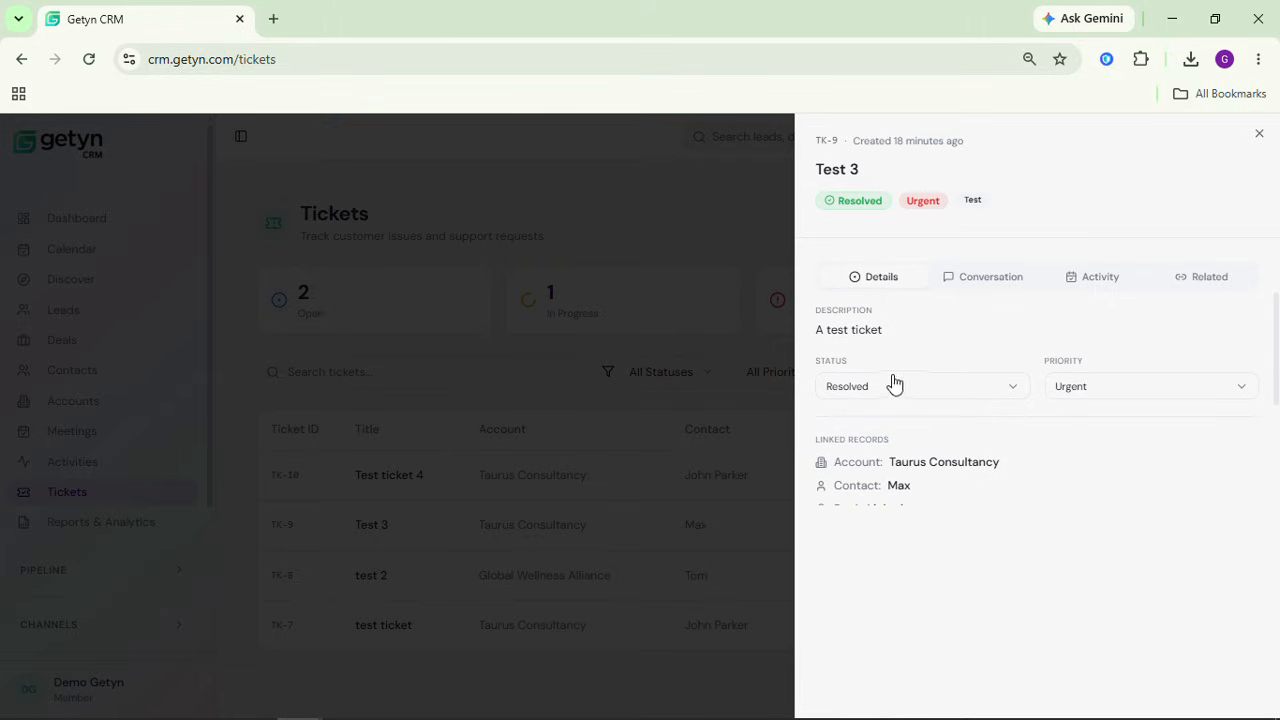
scroll(955, 403, "down", 2)
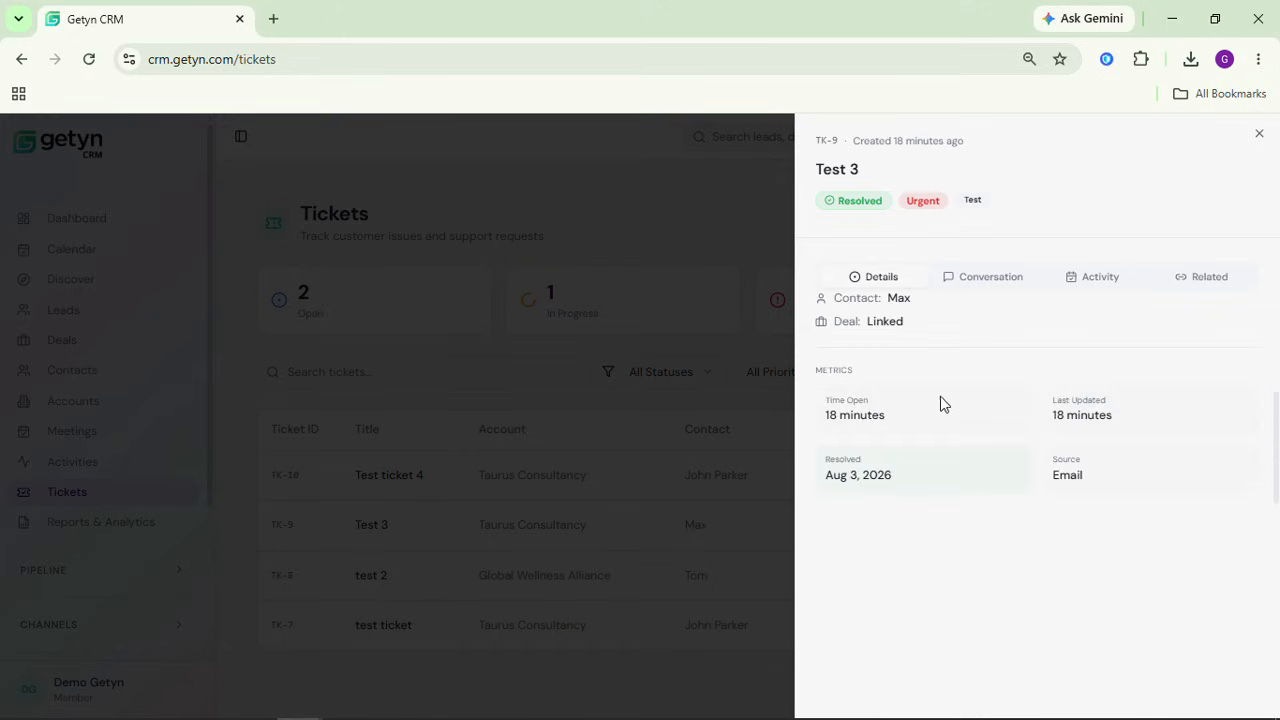
scroll(935, 380, "up", 1)
scroll(932, 352, "up", 1)
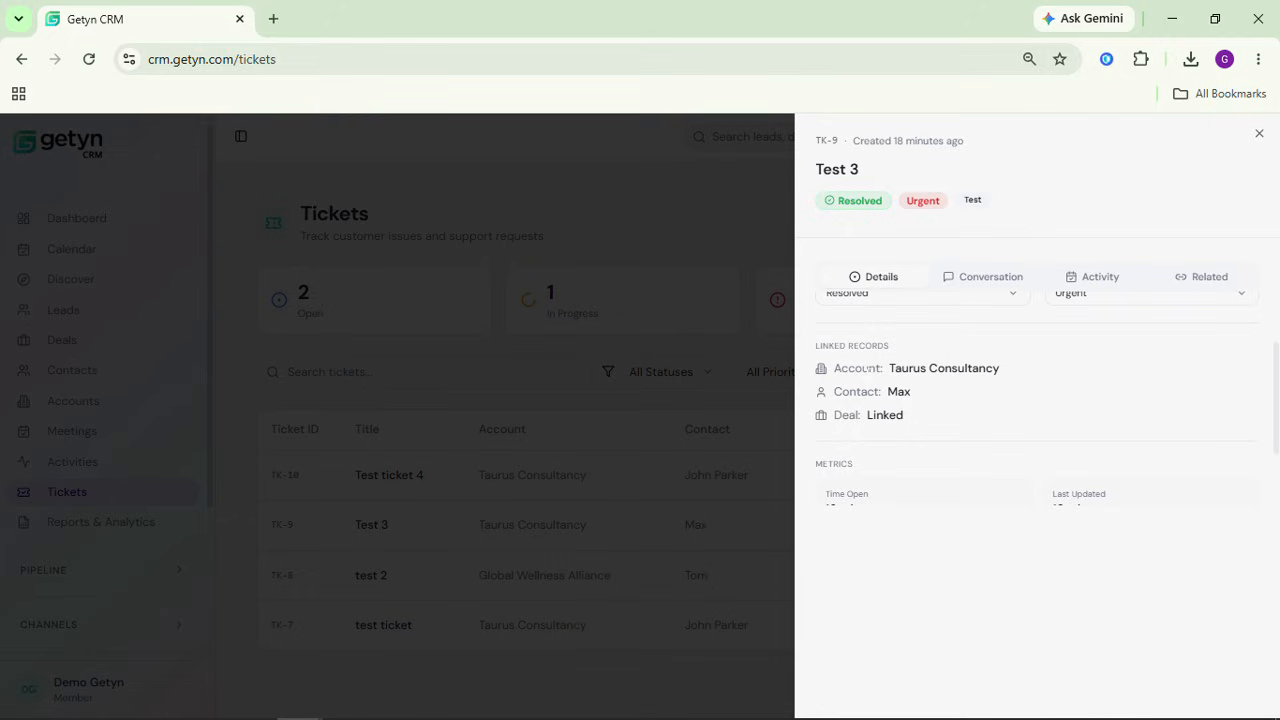
scroll(945, 420, "down", 1)
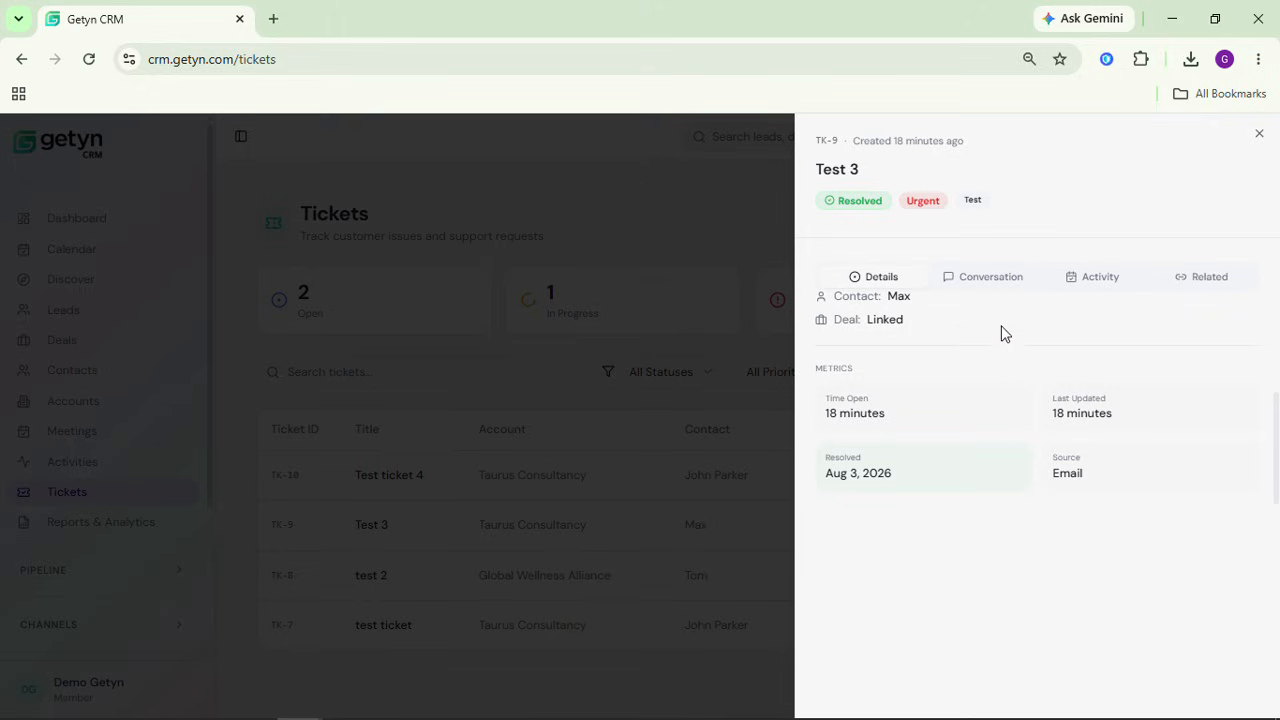
Send the reply "hello" in the Test 3 ticket's conversation and switch the message entry to an internal note
left_click(988, 284)
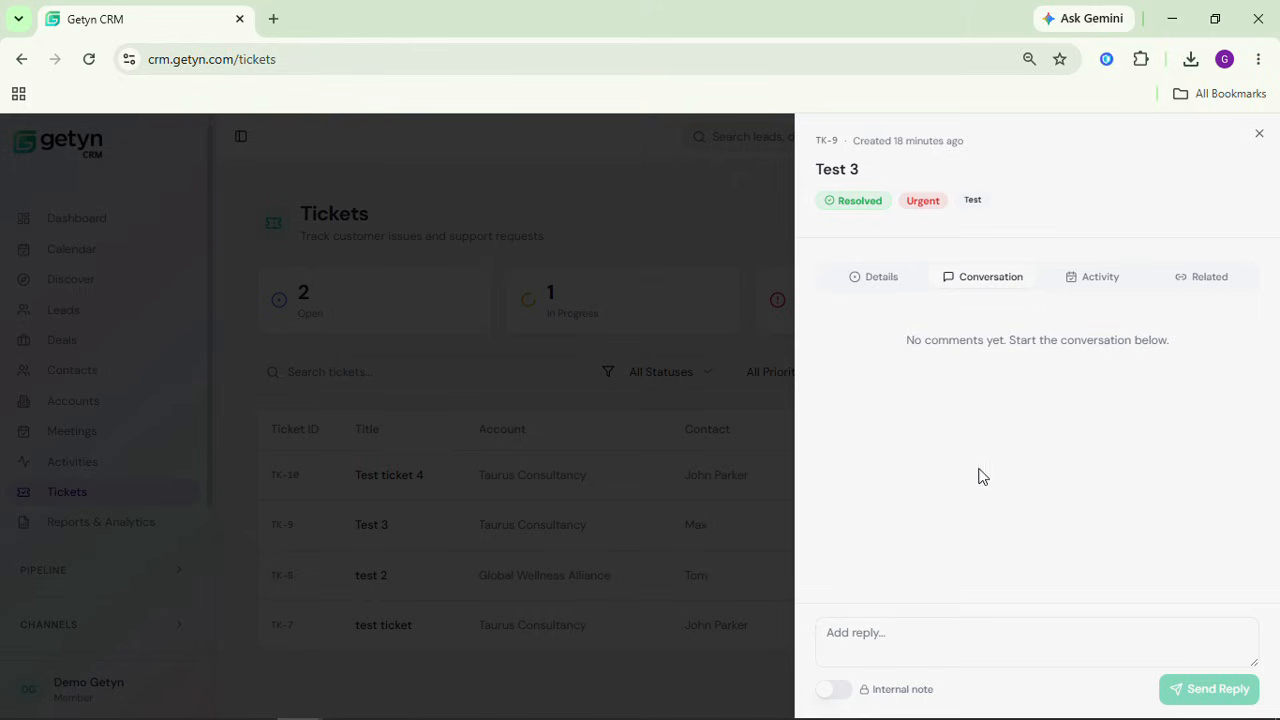
left_click(900, 637)
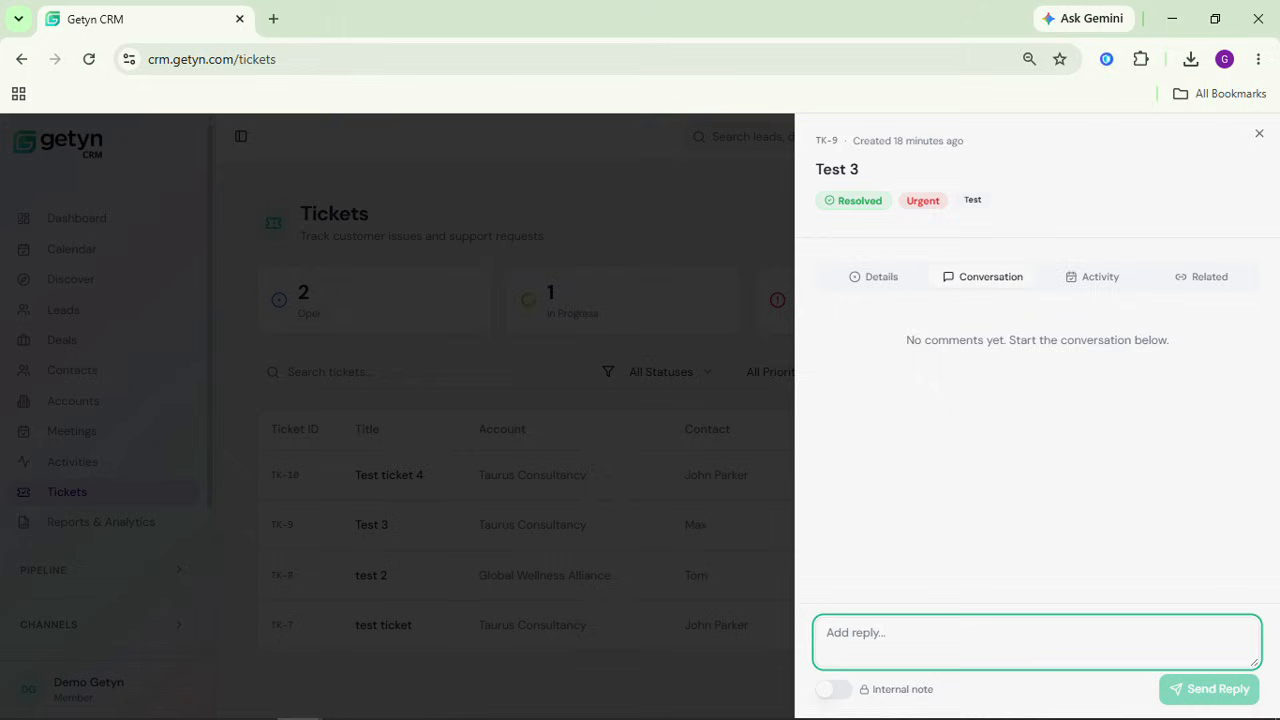
type("hel")
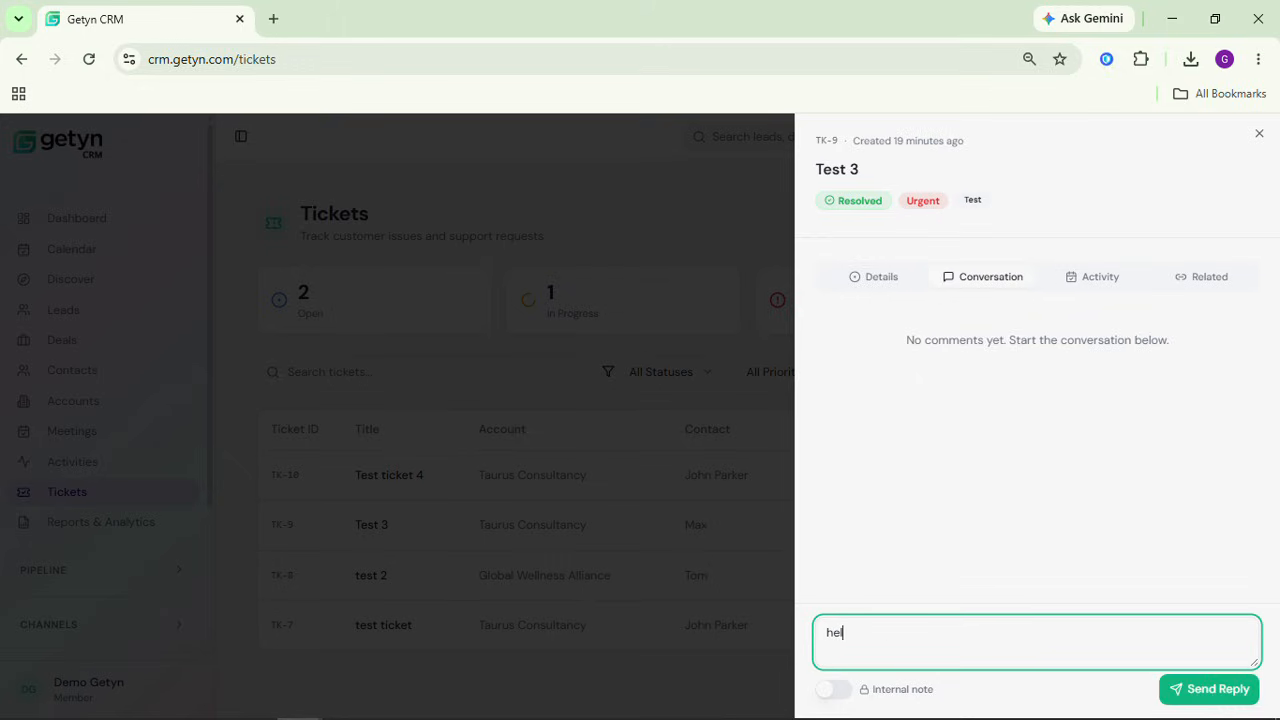
type("lo")
key("Return")
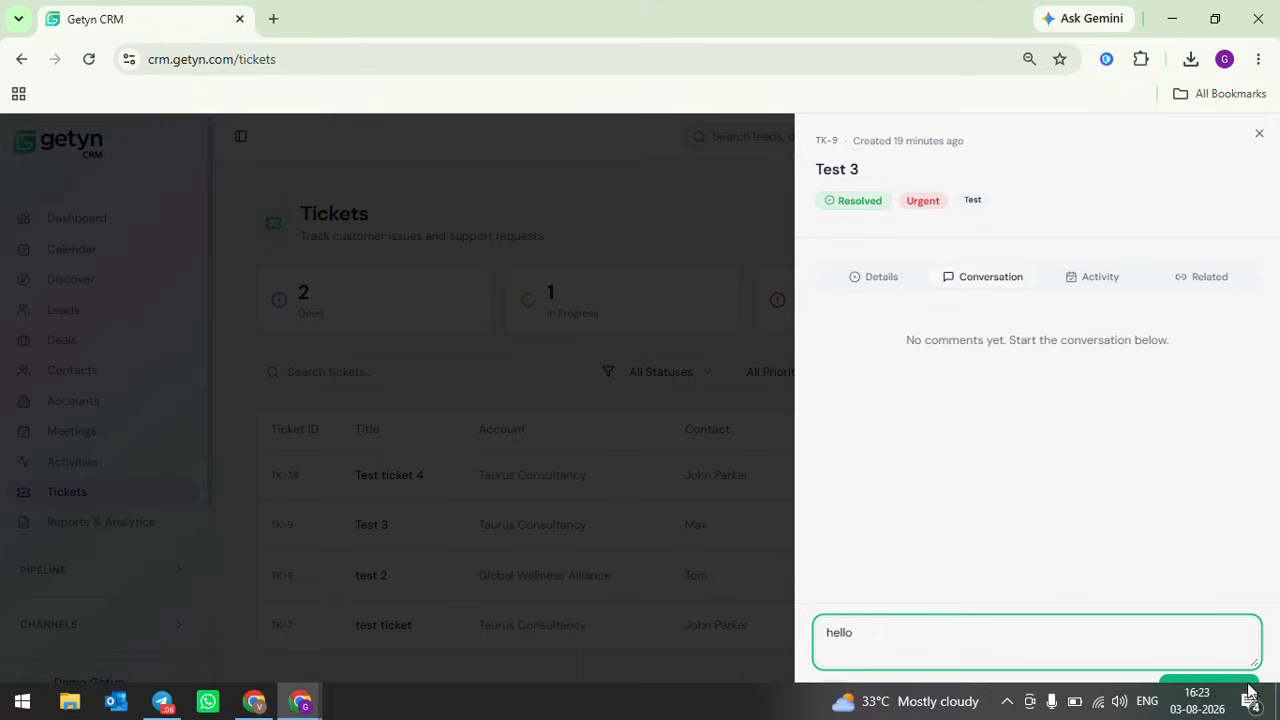
left_click(1200, 690)
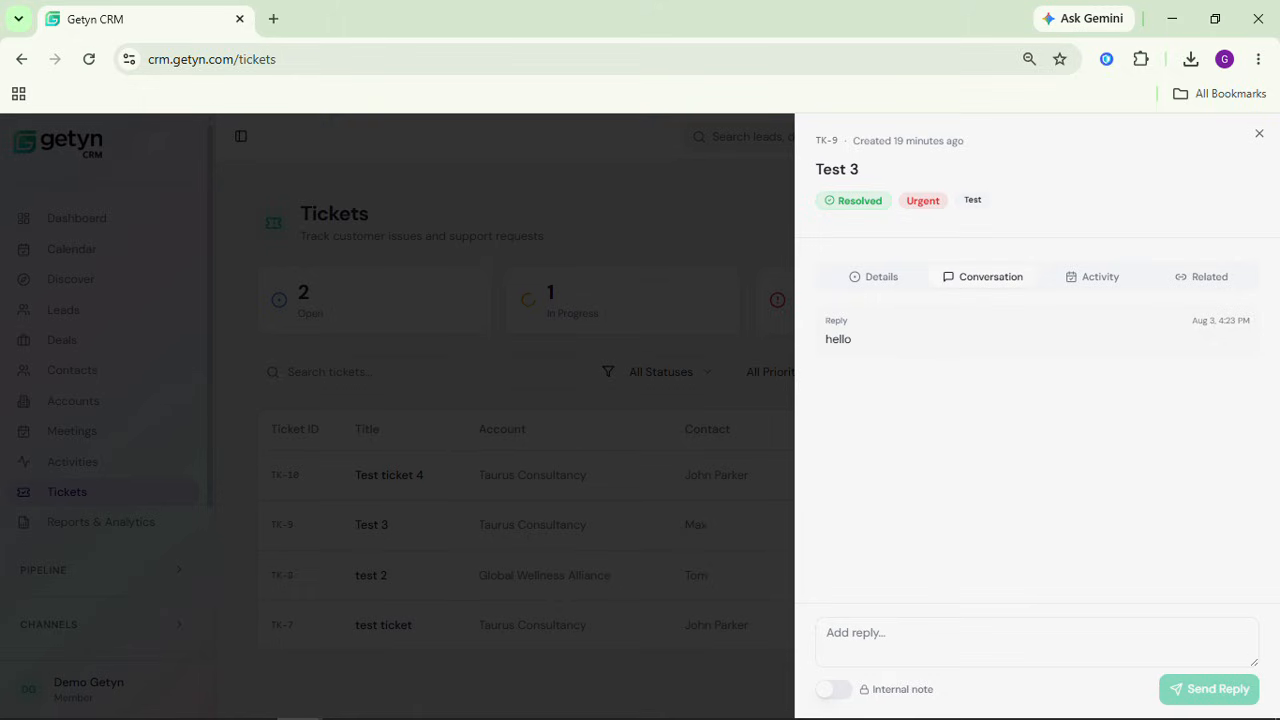
left_click(838, 690)
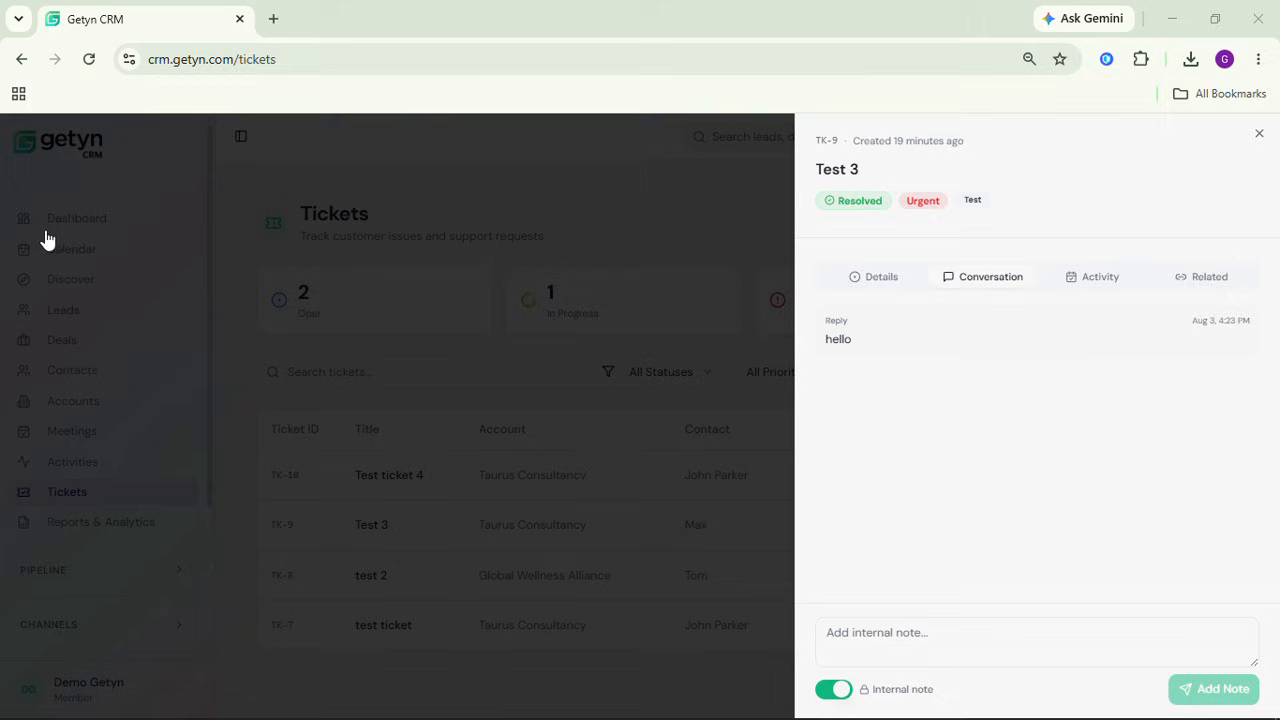
Review the Test 3 ticket's activity history and related records, and close the ticket details
left_click(1088, 284)
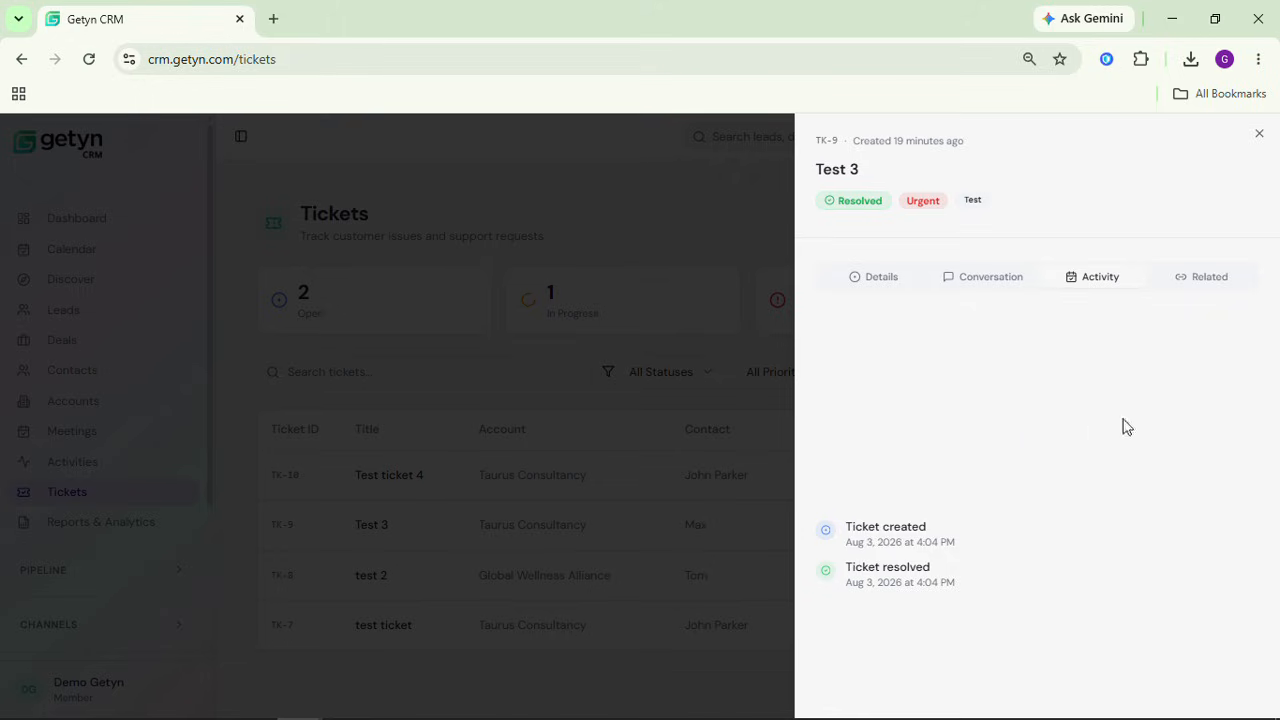
left_click(1205, 289)
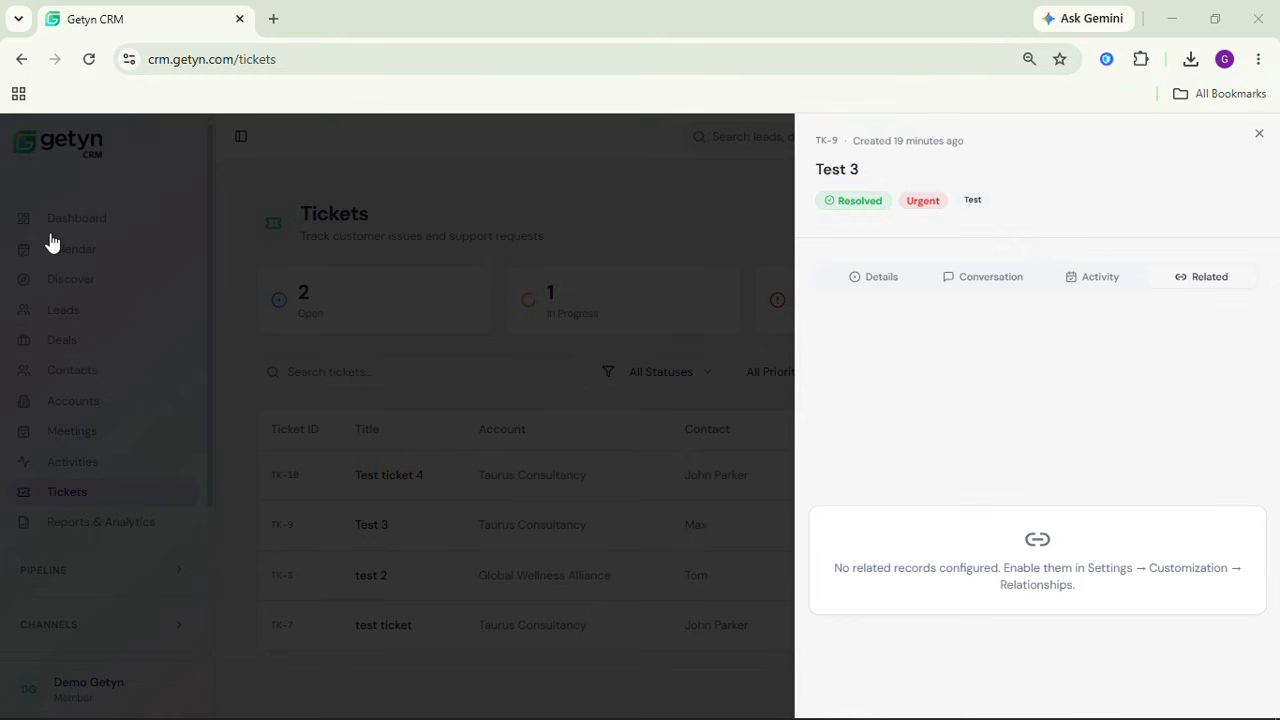
left_click(1260, 134)
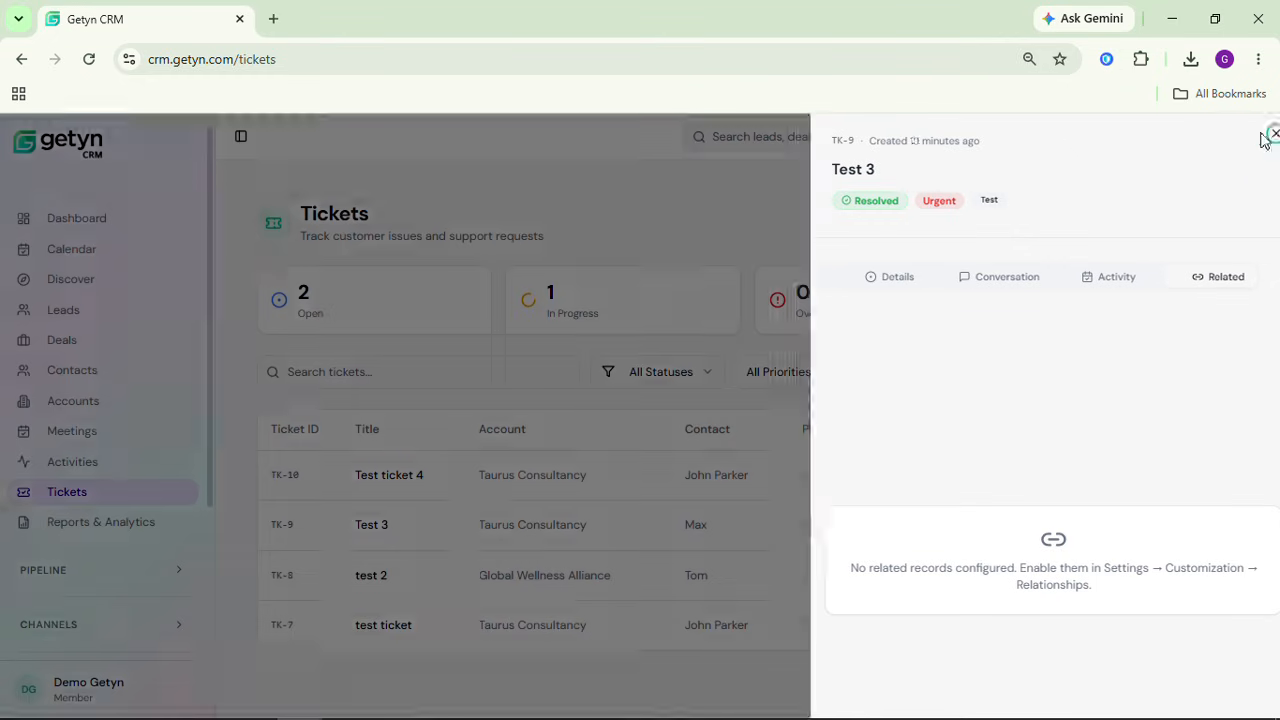